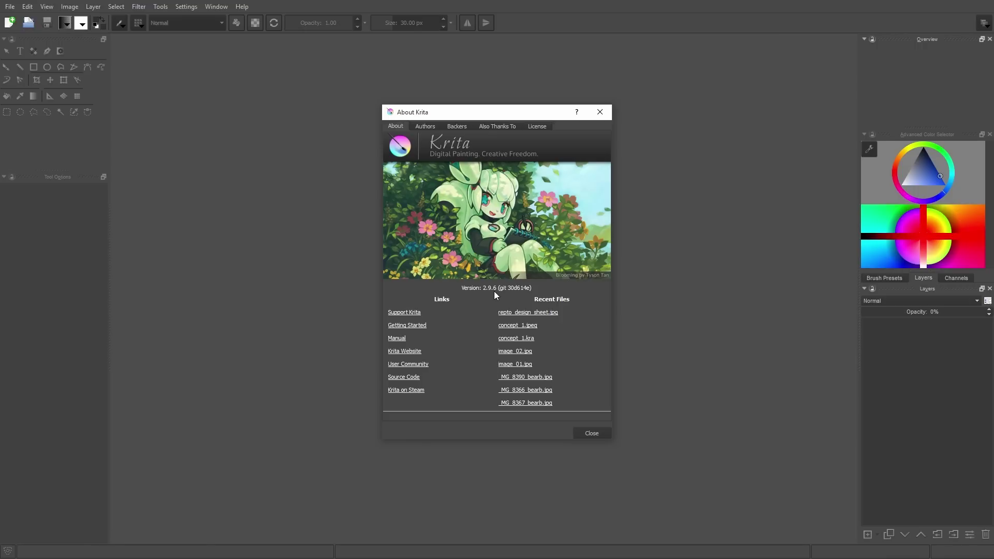
# Step: Close the version information and create a blank 1920 × 1080 px RGB document with two layers
pyautogui.click(581, 436)
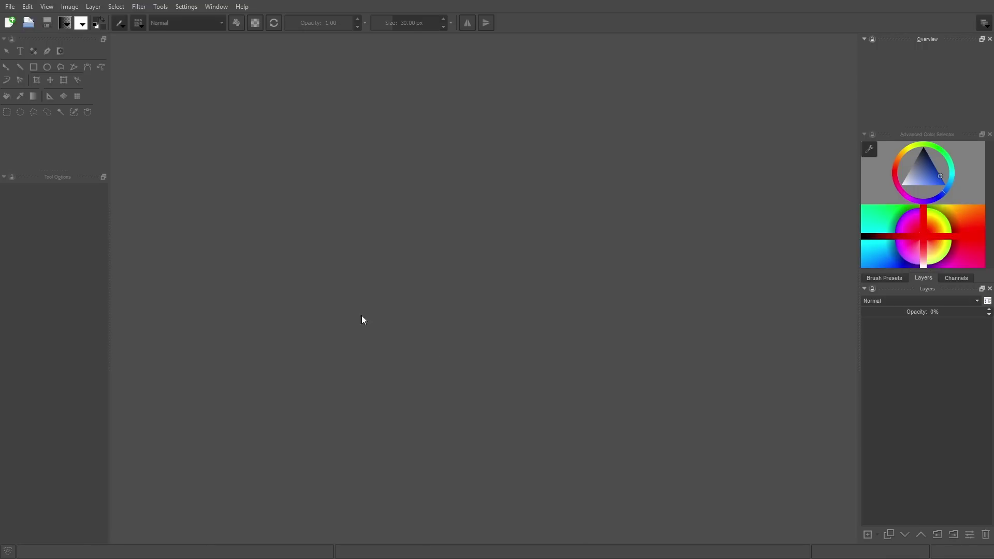
pyautogui.click(10, 6)
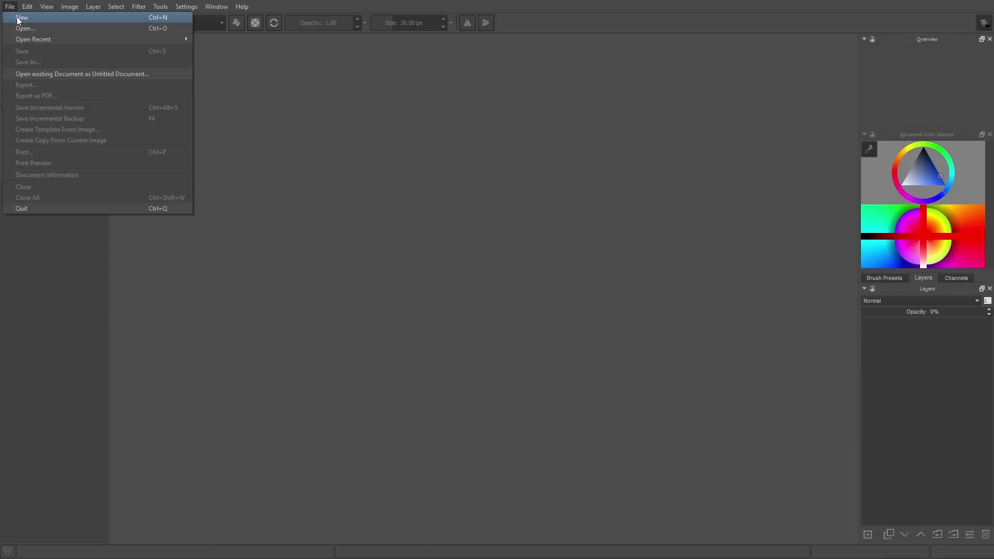
pyautogui.click(18, 20)
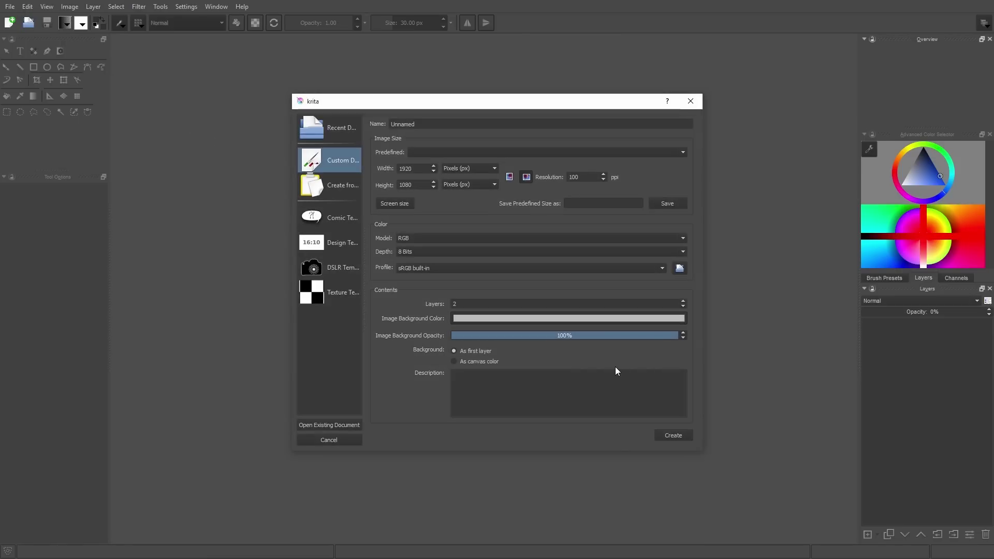
pyautogui.click(671, 436)
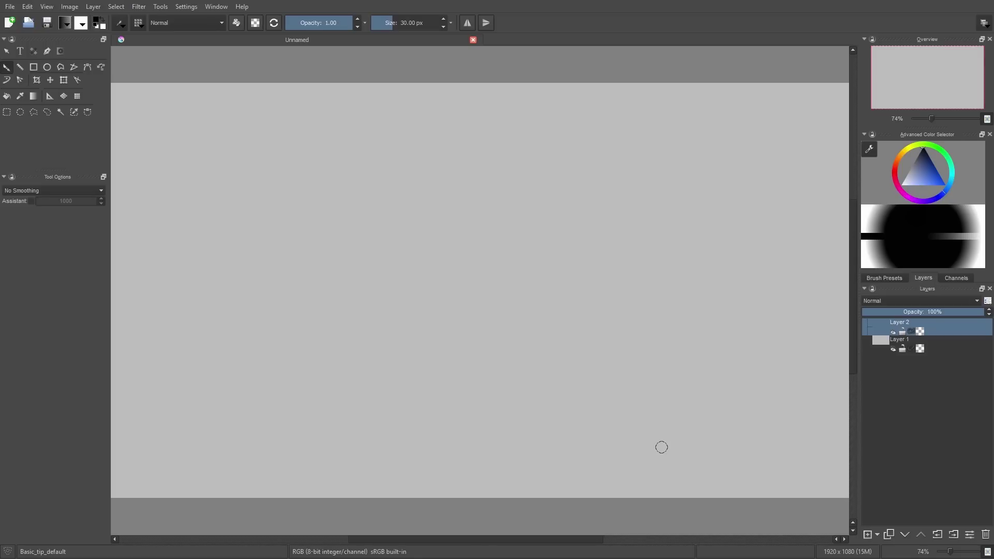
# Step: Choose a brush preset, reduce its size to about 8 px and sketch a pen tablet in perspective with a curvy cable
pyautogui.rightClick(556, 320)
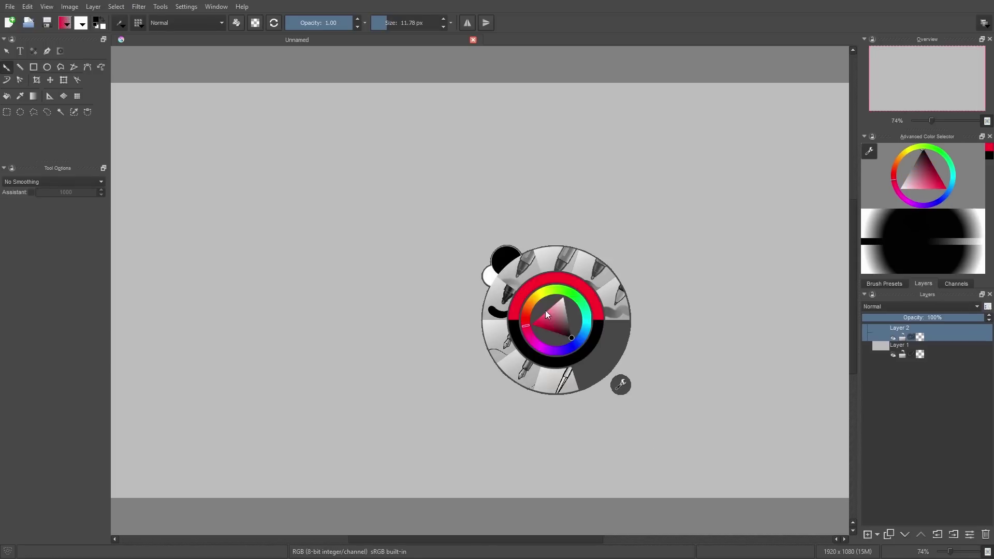
pyautogui.click(614, 293)
pyautogui.keyDown('shift'); pyautogui.moveTo(516, 282); pyautogui.dragTo(504, 283); pyautogui.keyUp('shift')
pyautogui.moveTo(346, 276)
pyautogui.mouseDown()
pyautogui.moveTo(284, 357)
pyautogui.moveTo(573, 352)
pyautogui.moveTo(619, 283)
pyautogui.mouseUp()
pyautogui.moveTo(339, 263); pyautogui.dragTo(631, 261)
pyautogui.moveTo(631, 262); pyautogui.dragTo(584, 349)
pyautogui.moveTo(353, 264); pyautogui.dragTo(336, 288)
pyautogui.moveTo(344, 360); pyautogui.dragTo(407, 257)
pyautogui.moveTo(317, 306)
pyautogui.mouseDown()
pyautogui.moveTo(348, 171)
pyautogui.moveTo(259, 109)
pyautogui.mouseUp()
# Step: Sketch a hand and forearm above the tablet, holding a pen whose tip touches its surface
pyautogui.moveTo(485, 149); pyautogui.dragTo(463, 238)
pyautogui.moveTo(472, 197)
pyautogui.mouseDown()
pyautogui.moveTo(473, 285)
pyautogui.moveTo(482, 199)
pyautogui.mouseUp()
pyautogui.moveTo(475, 238)
pyautogui.mouseDown()
pyautogui.moveTo(504, 209)
pyautogui.moveTo(503, 174)
pyautogui.mouseUp()
pyautogui.moveTo(496, 197); pyautogui.dragTo(481, 212)
pyautogui.moveTo(481, 150)
pyautogui.mouseDown()
pyautogui.moveTo(511, 169)
pyautogui.moveTo(504, 140)
pyautogui.mouseUp()
pyautogui.moveTo(495, 143)
pyautogui.mouseDown()
pyautogui.moveTo(507, 190)
pyautogui.moveTo(561, 83)
pyautogui.mouseUp()
pyautogui.moveTo(515, 199); pyautogui.dragTo(601, 83)
pyautogui.moveTo(464, 185); pyautogui.dragTo(466, 216)
pyautogui.moveTo(455, 283); pyautogui.dragTo(461, 301)
pyautogui.moveTo(460, 301); pyautogui.dragTo(469, 284)
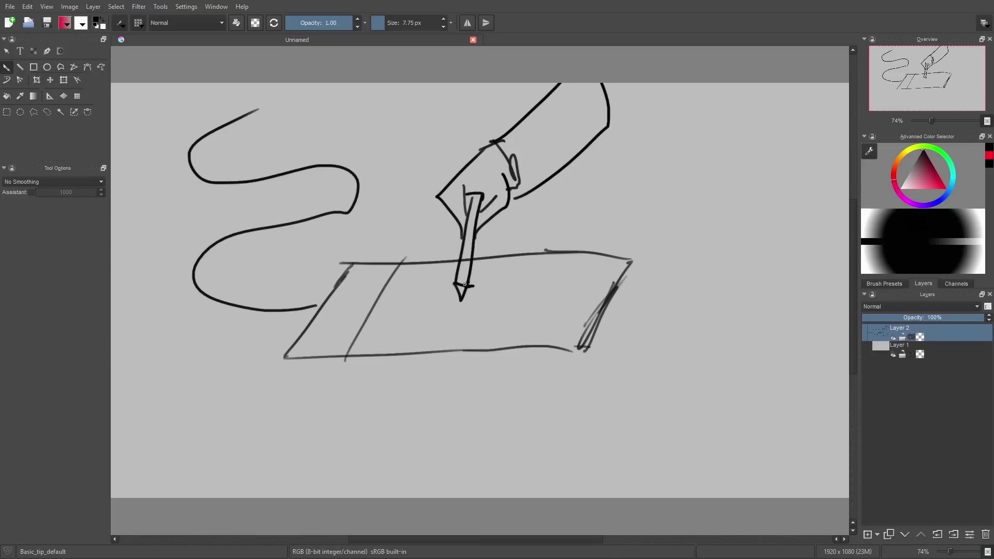
# Step: Erase the tablet edge where it crosses the pen and draw a short line from the pen tip
pyautogui.press('e')
pyautogui.moveTo(468, 247); pyautogui.dragTo(467, 261)
pyautogui.press('e')
pyautogui.moveTo(463, 301); pyautogui.dragTo(519, 301)
# Step: Paint pressure-test scribbles below the tablet, a broad one at about 59 px and thinner ones at about 14 px
pyautogui.keyDown('shift'); pyautogui.moveTo(216, 463); pyautogui.dragTo(242, 462); pyautogui.keyUp('shift')
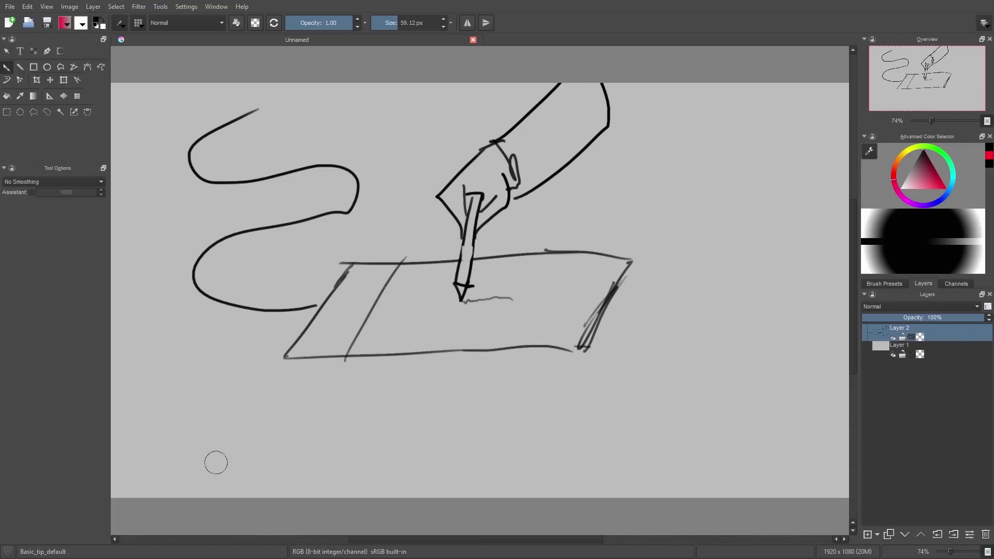
pyautogui.moveTo(216, 462)
pyautogui.mouseDown()
pyautogui.moveTo(196, 408)
pyautogui.moveTo(224, 408)
pyautogui.moveTo(241, 376)
pyautogui.moveTo(316, 423)
pyautogui.moveTo(374, 428)
pyautogui.mouseUp()
pyautogui.moveTo(440, 435)
pyautogui.mouseDown()
pyautogui.moveTo(435, 442)
pyautogui.moveTo(495, 400)
pyautogui.moveTo(569, 422)
pyautogui.mouseUp()
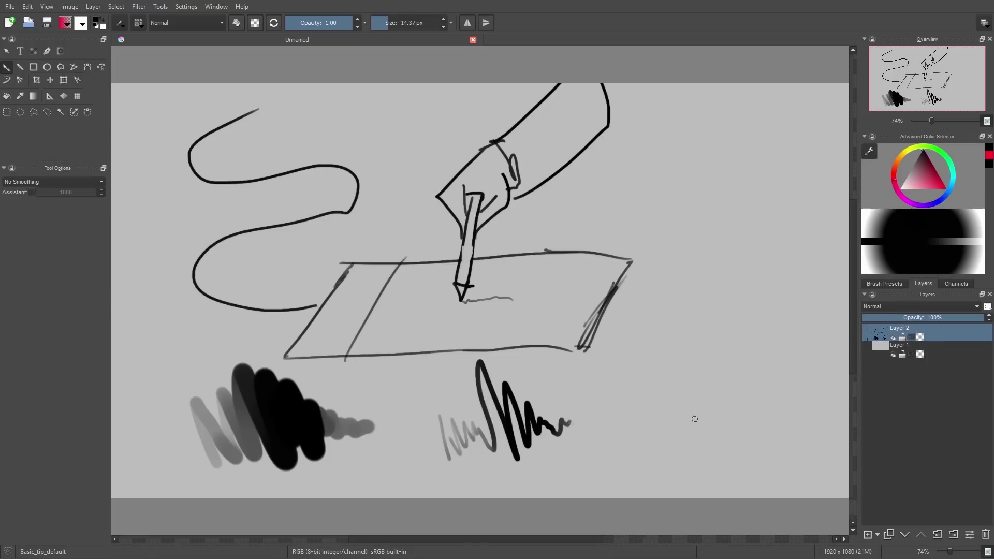
pyautogui.moveTo(704, 436)
pyautogui.mouseDown()
pyautogui.moveTo(638, 405)
pyautogui.moveTo(705, 440)
pyautogui.mouseUp()
pyautogui.moveTo(671, 394); pyautogui.dragTo(666, 385)
pyautogui.moveTo(713, 384); pyautogui.dragTo(714, 387)
pyautogui.moveTo(712, 363); pyautogui.dragTo(679, 359)
pyautogui.moveTo(652, 397)
pyautogui.mouseDown()
pyautogui.moveTo(704, 400)
pyautogui.moveTo(685, 393)
pyautogui.mouseUp()
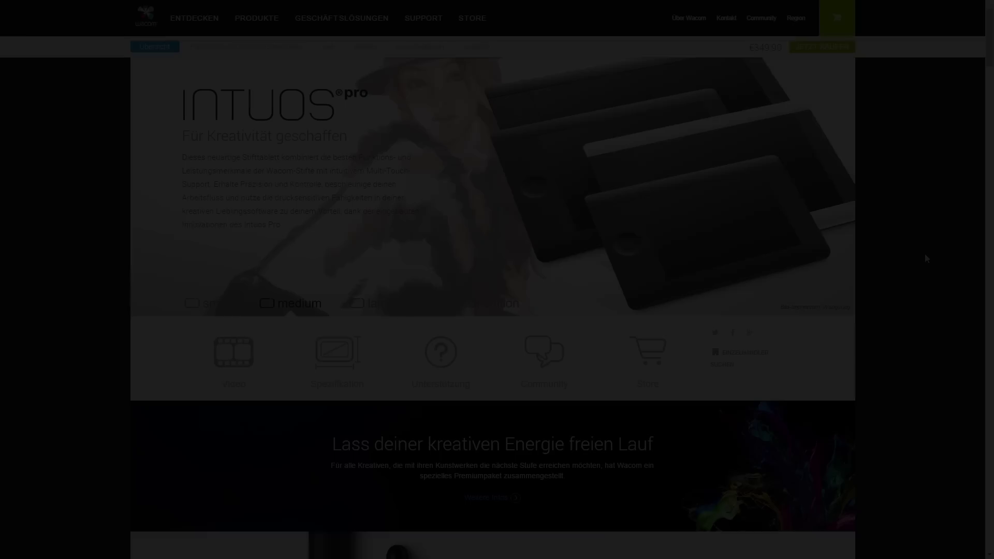
pyautogui.middleClick(924, 254)
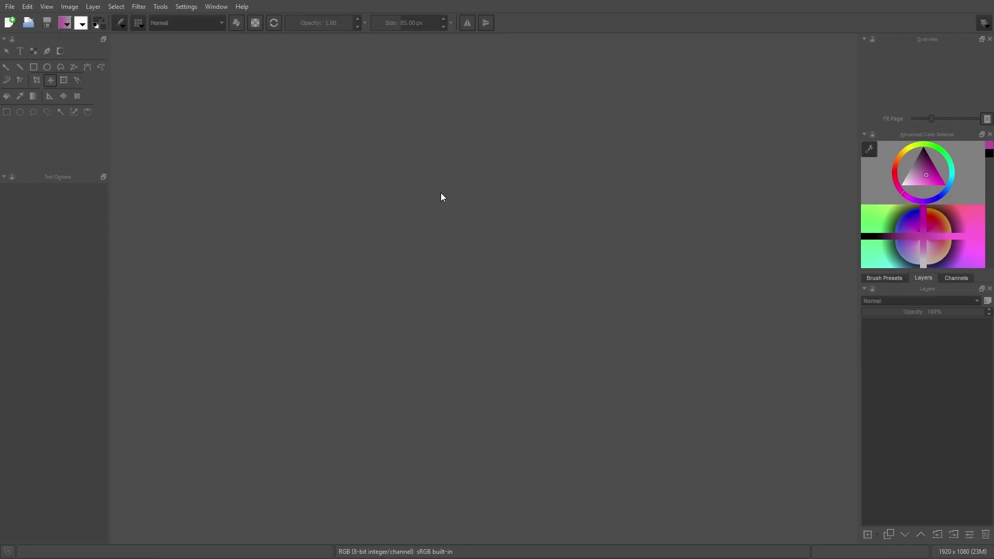
# Step: Open image_01.jpg and image_02.jpg together and compare the two photos
pyautogui.click(10, 7)
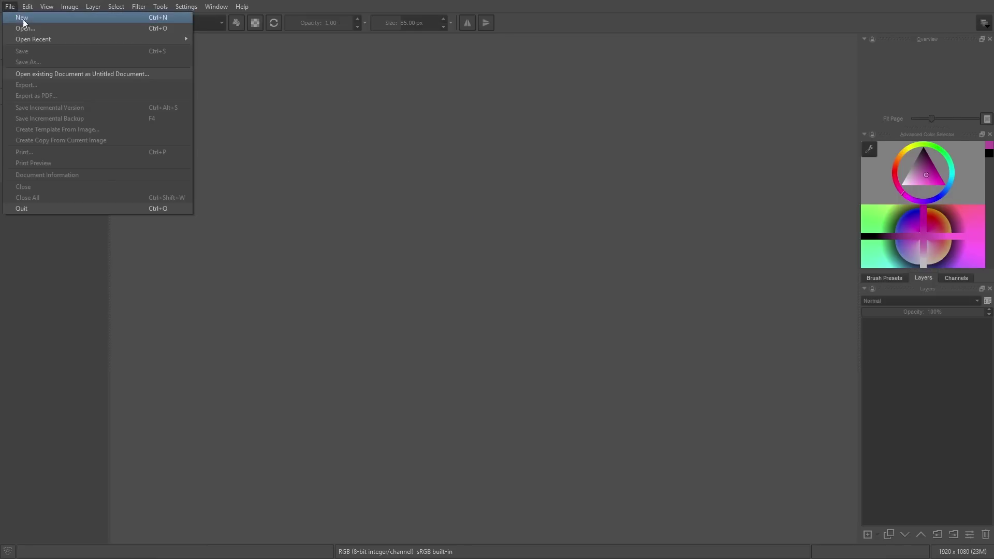
pyautogui.click(23, 30)
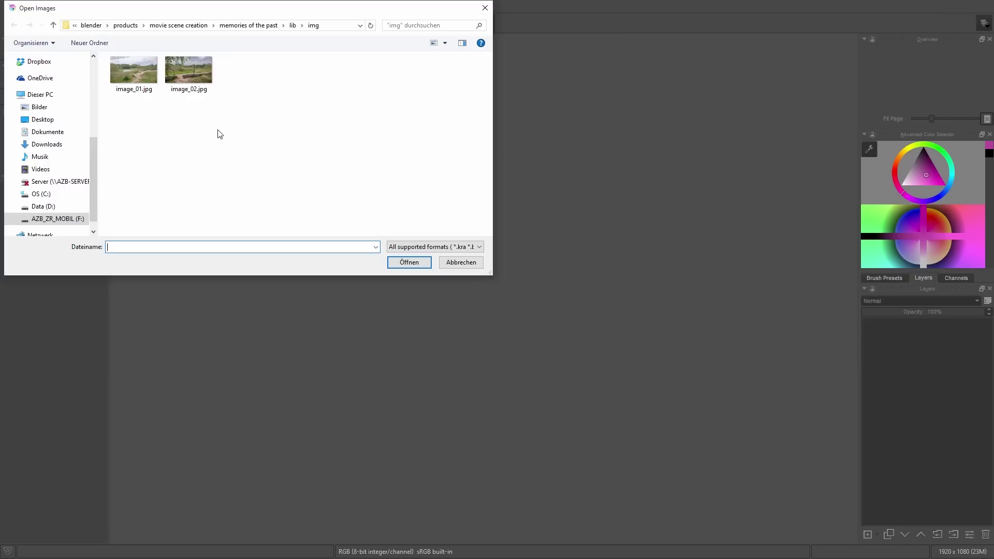
pyautogui.moveTo(230, 135); pyautogui.dragTo(108, 56)
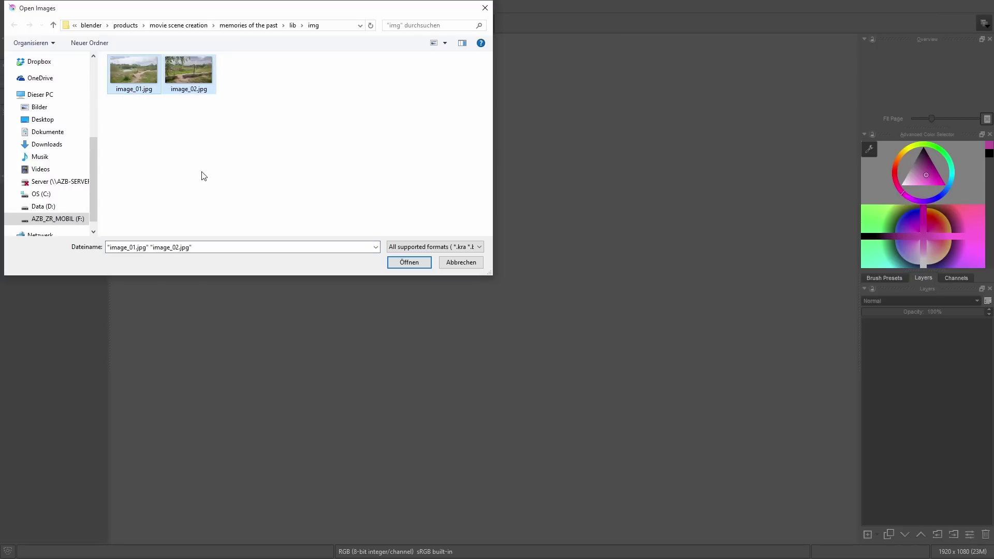
pyautogui.click(408, 263)
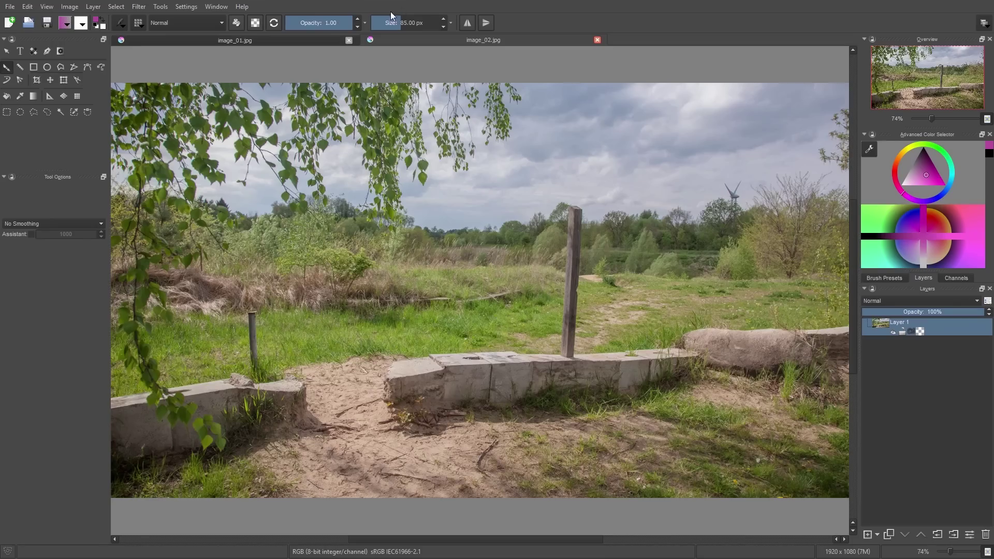
pyautogui.click(281, 39)
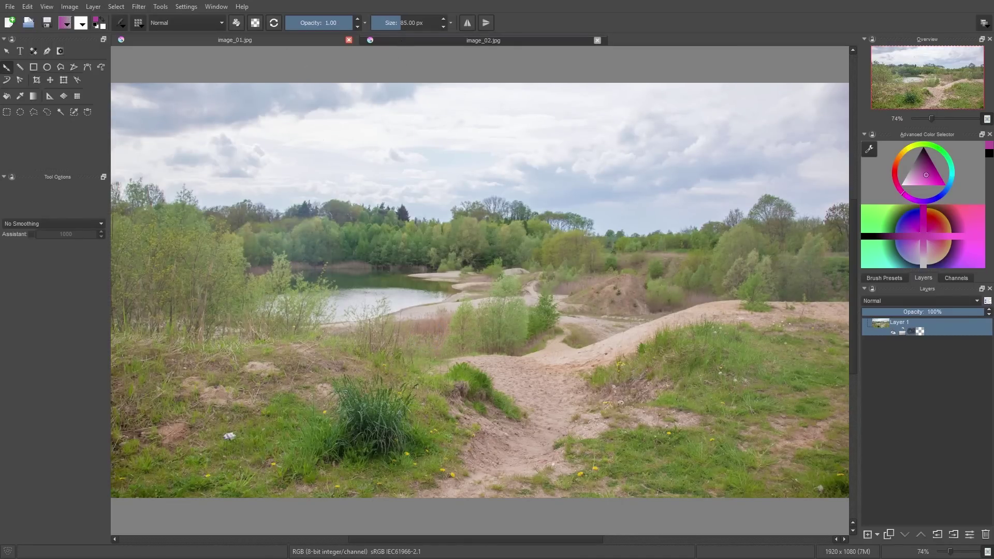
pyautogui.hotkey('ctrl', 'Tab')
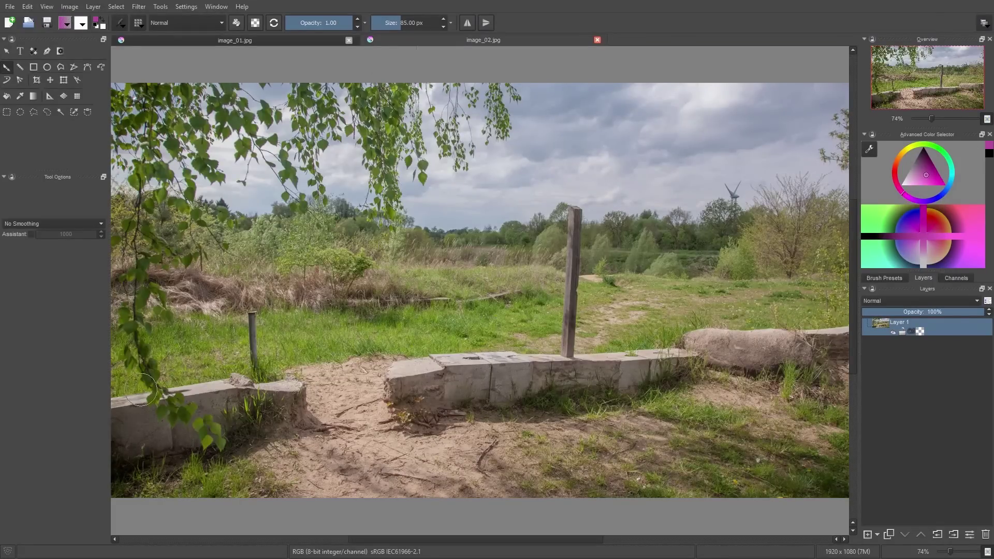
# Step: Outline the left concrete wall segment in image_02.jpg with a polygonal selection
pyautogui.click(37, 114)
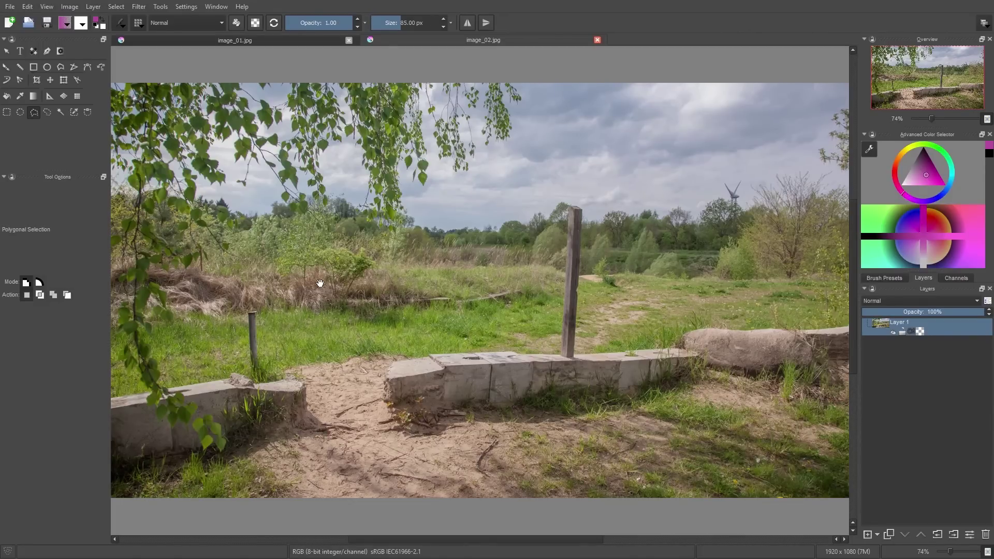
pyautogui.moveTo(308, 291); pyautogui.dragTo(359, 256)
pyautogui.click(153, 433)
pyautogui.click(358, 389)
pyautogui.click(340, 342)
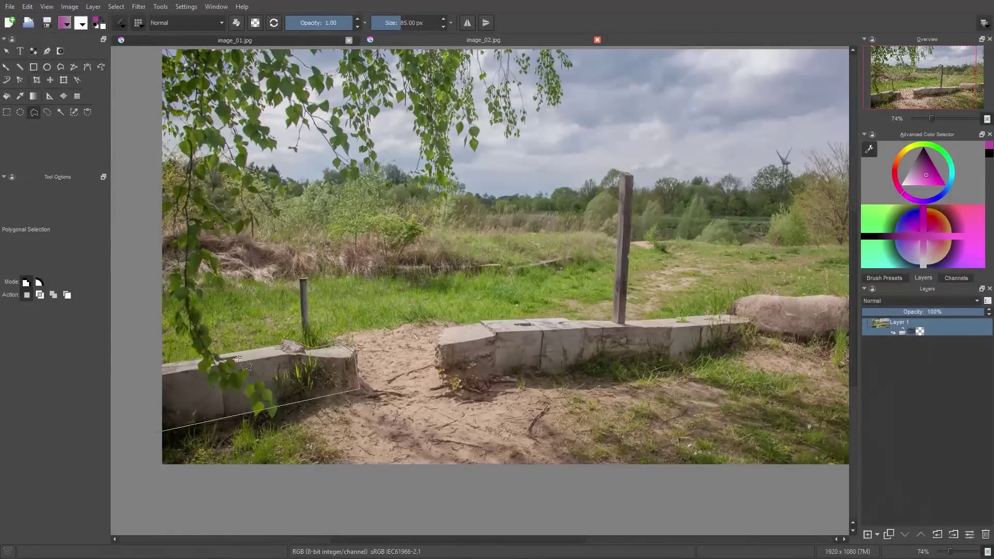
pyautogui.click(139, 365)
pyautogui.doubleClick(153, 433)
# Step: Add the right wall, its wooden post and the adjoining boulder to the existing polygonal selection
pyautogui.click(53, 295)
pyautogui.click(439, 378)
pyautogui.click(621, 172)
pyautogui.click(626, 323)
pyautogui.moveTo(828, 293); pyautogui.dragTo(663, 267)
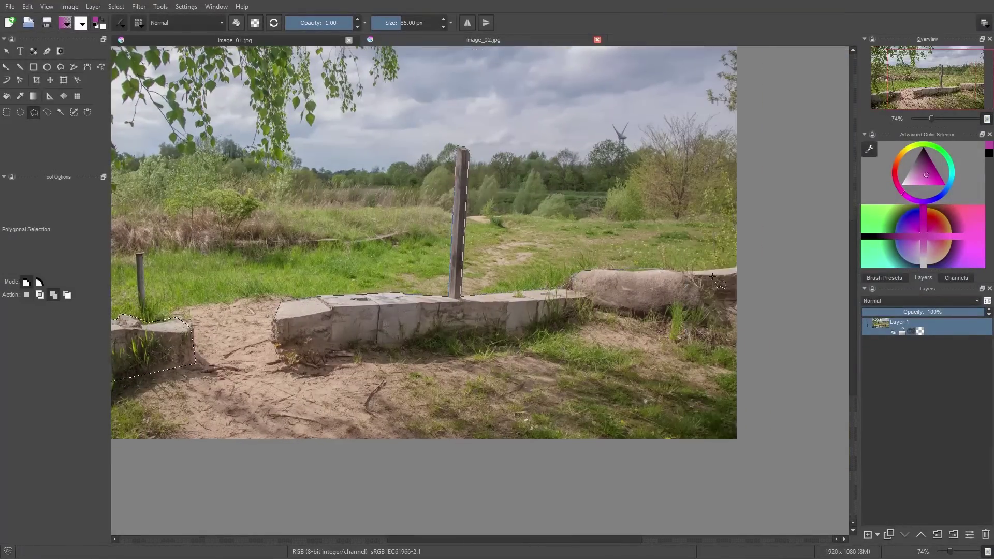
pyautogui.click(738, 267)
pyautogui.click(736, 303)
pyautogui.click(316, 352)
pyautogui.doubleClick(275, 352)
pyautogui.moveTo(357, 292)
pyautogui.mouseDown()
pyautogui.moveTo(473, 319)
pyautogui.moveTo(470, 352)
pyautogui.mouseUp()
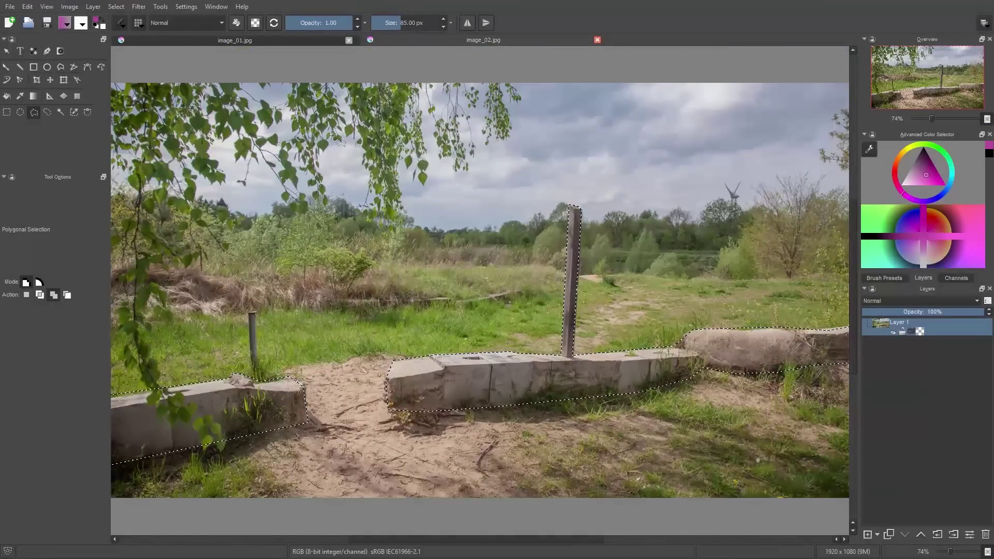
# Step: Copy the selected walls and post into image_01.jpg as a new layer
pyautogui.click(262, 41)
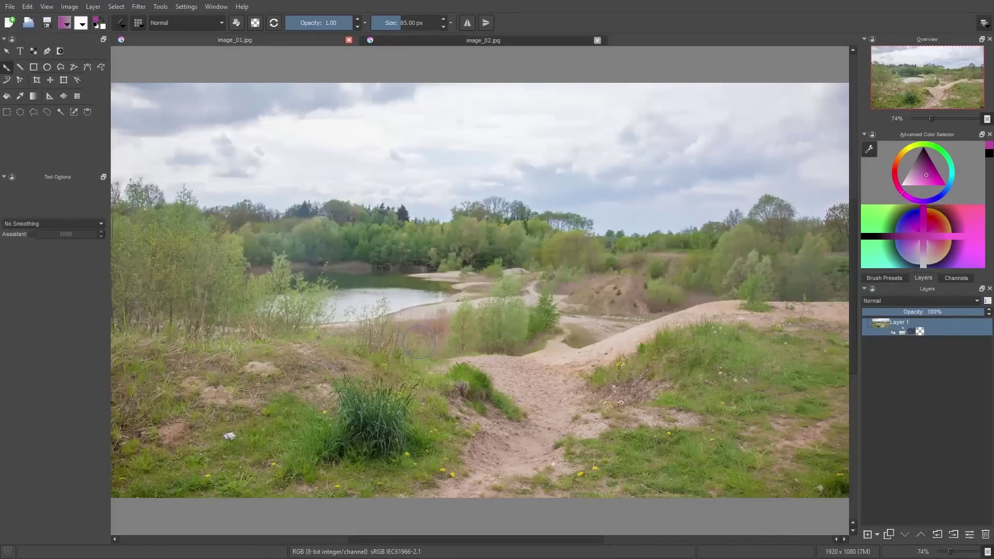
pyautogui.hotkey('ctrl', 'v')
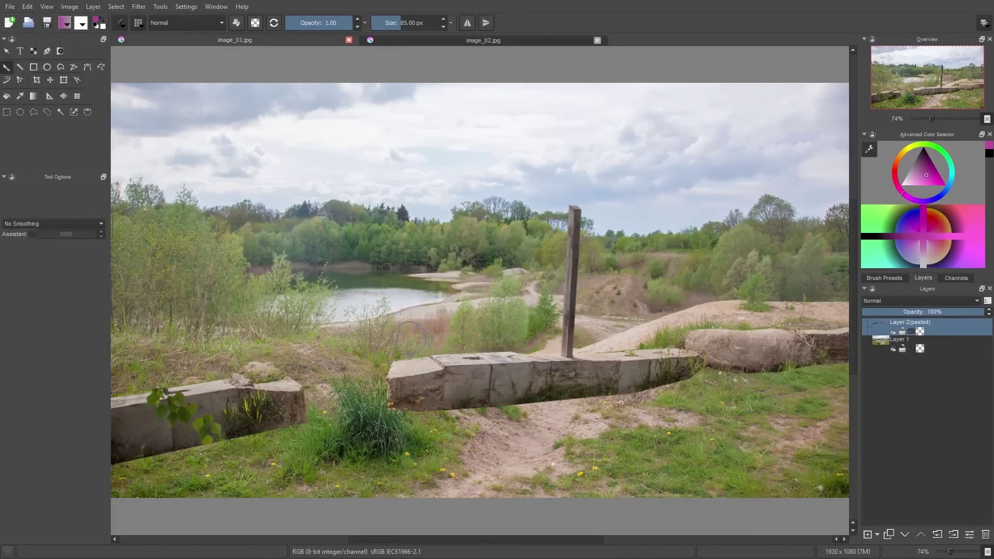
# Step: Move the pasted walls up and to the right so they flank the sandy path, and scale them down slightly
pyautogui.click(51, 80)
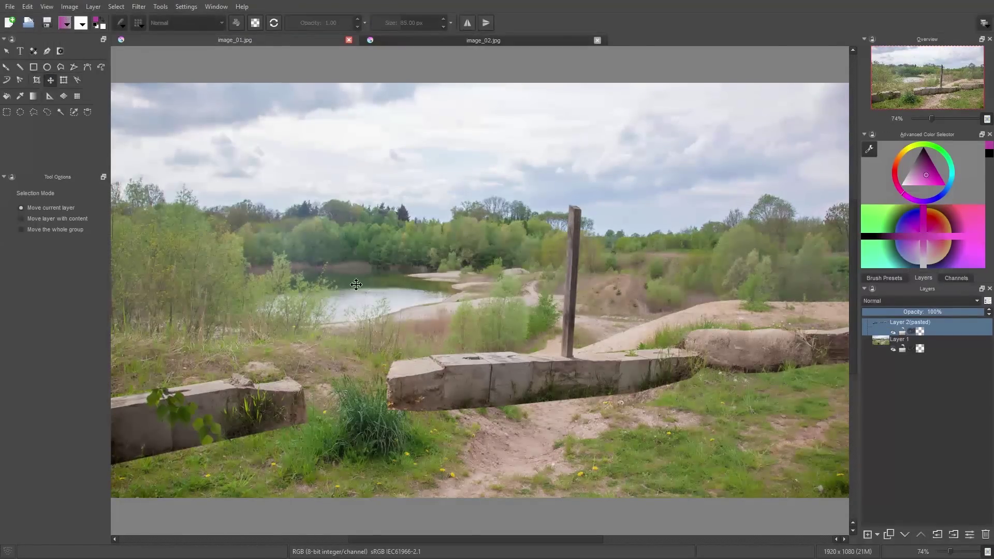
pyautogui.moveTo(459, 367); pyautogui.dragTo(643, 361)
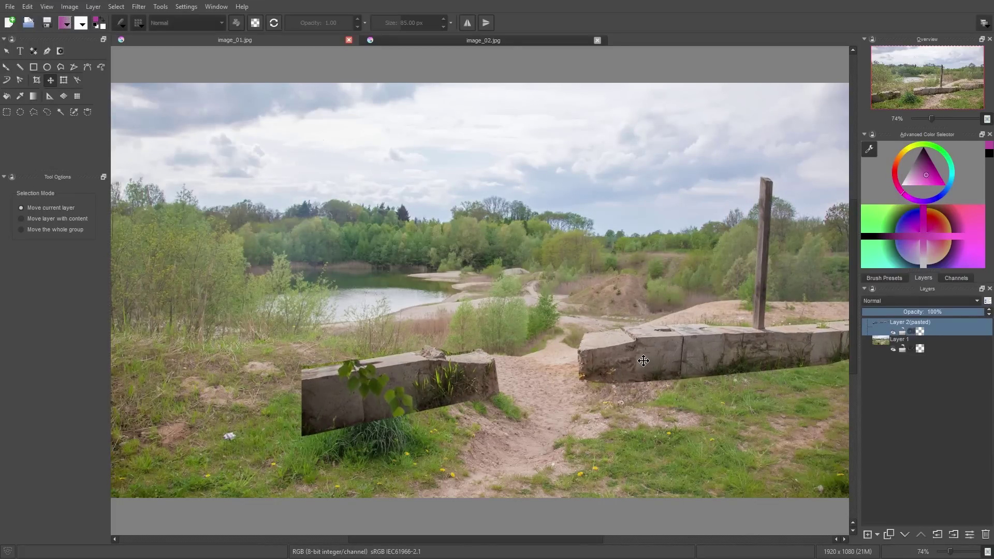
pyautogui.moveTo(644, 360); pyautogui.dragTo(643, 361)
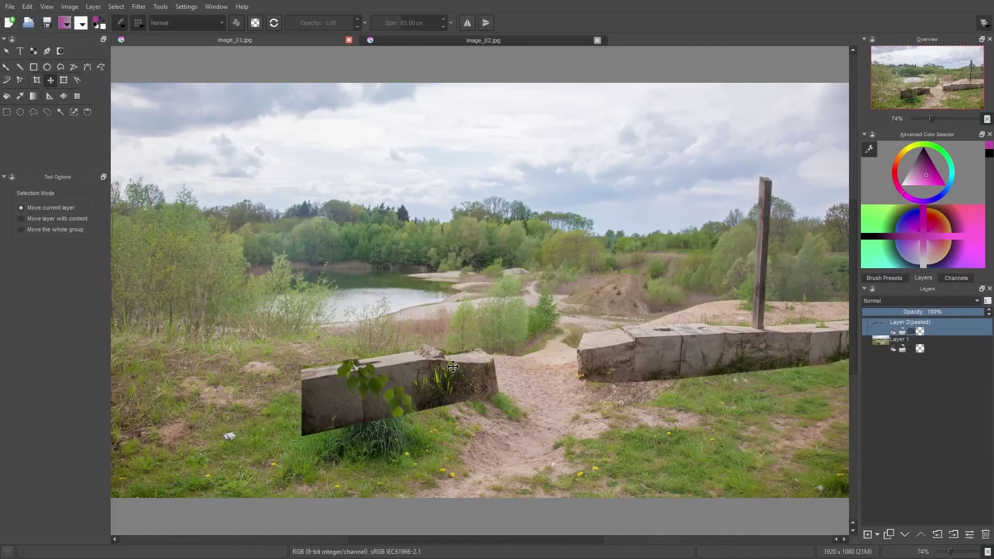
pyautogui.click(61, 81)
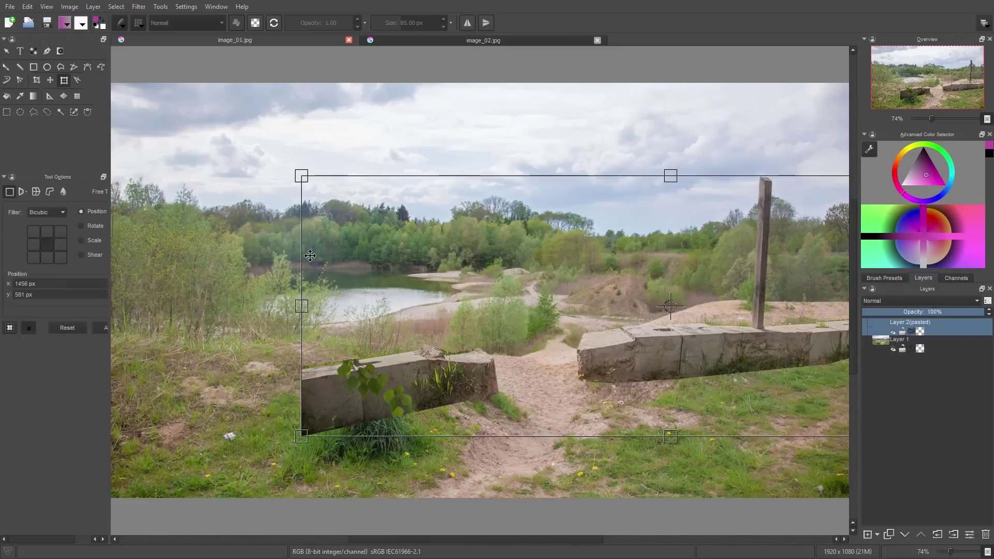
pyautogui.moveTo(302, 176); pyautogui.dragTo(335, 233)
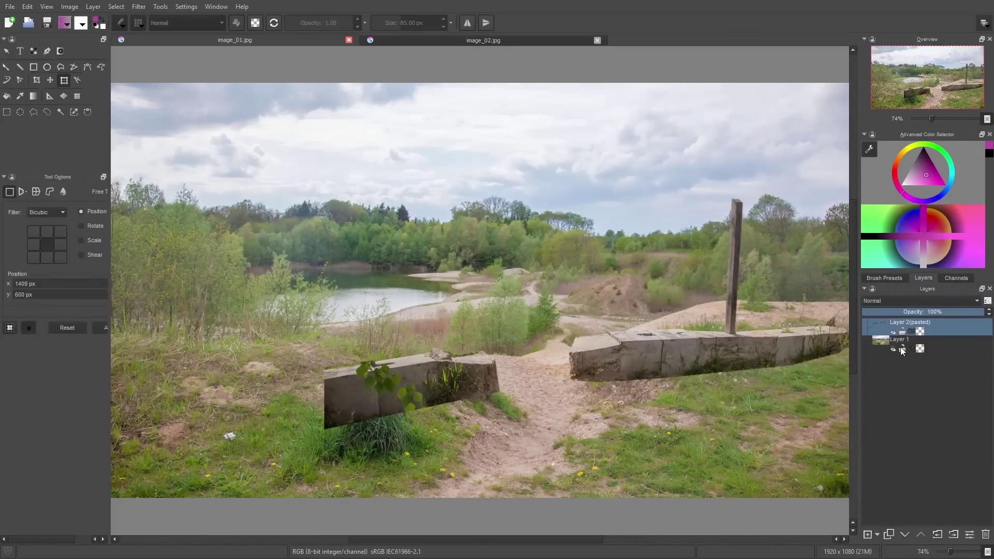
# Step: Lock the existing layers and add a new paint layer above them
pyautogui.click(900, 347)
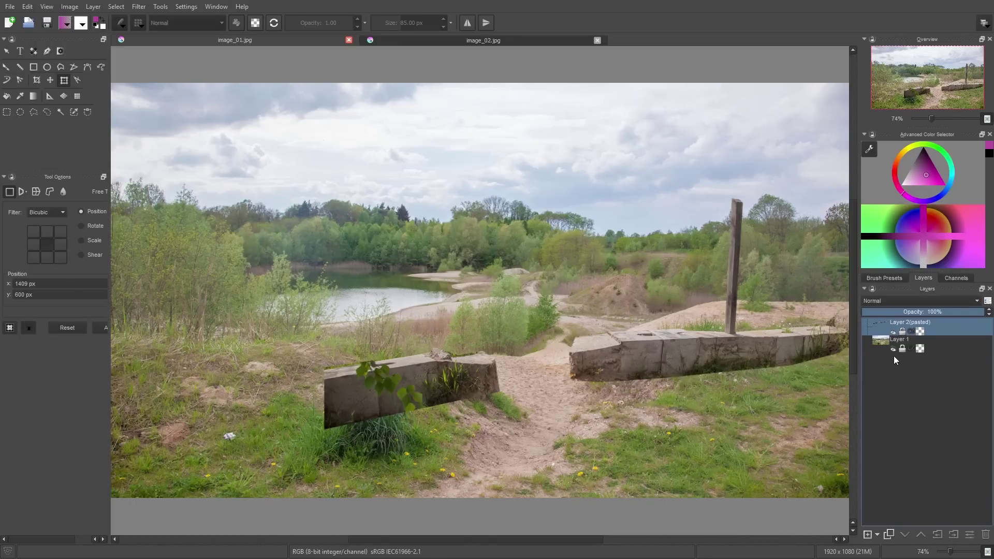
pyautogui.click(868, 535)
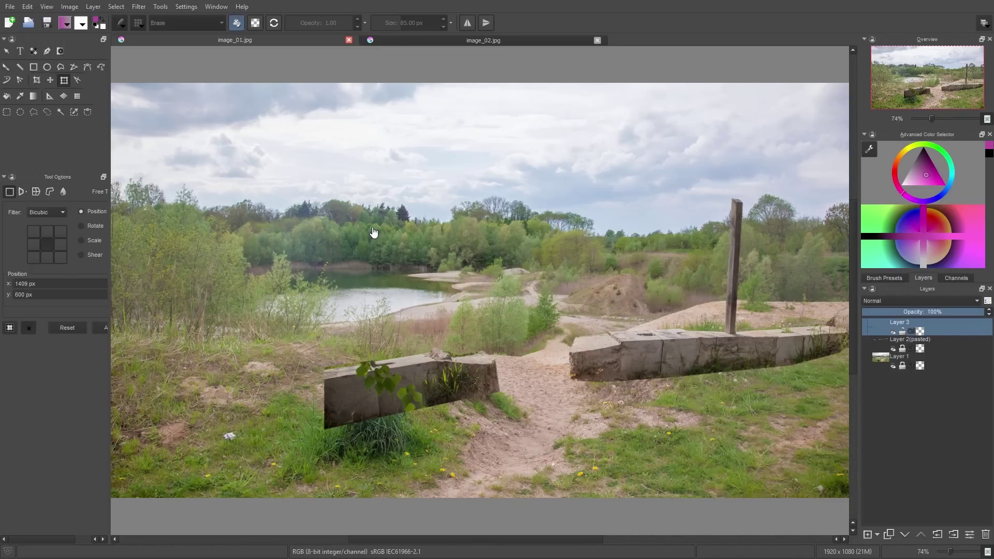
# Step: Switch to the brush, choose a light purple paint colour and show the Erasers brush presets in the pop-up palette
pyautogui.press('b')
pyautogui.rightClick(439, 200)
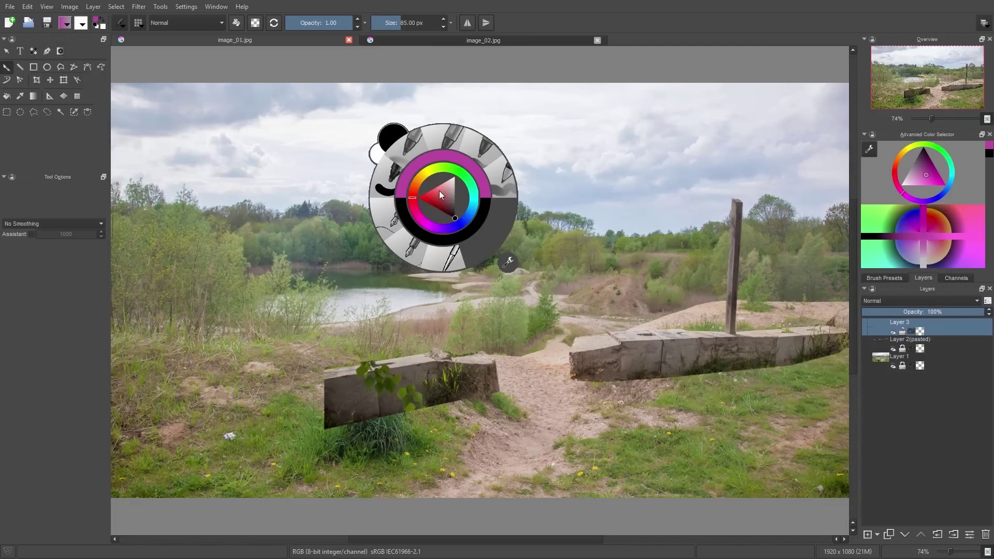
pyautogui.click(435, 206)
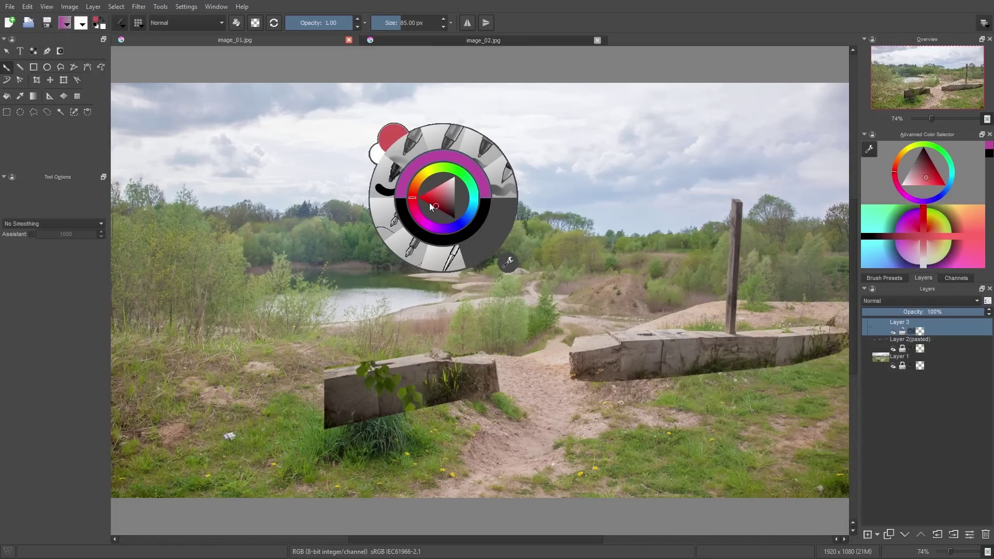
pyautogui.moveTo(420, 177)
pyautogui.mouseDown()
pyautogui.moveTo(433, 171)
pyautogui.moveTo(472, 189)
pyautogui.moveTo(466, 231)
pyautogui.moveTo(443, 221)
pyautogui.mouseUp()
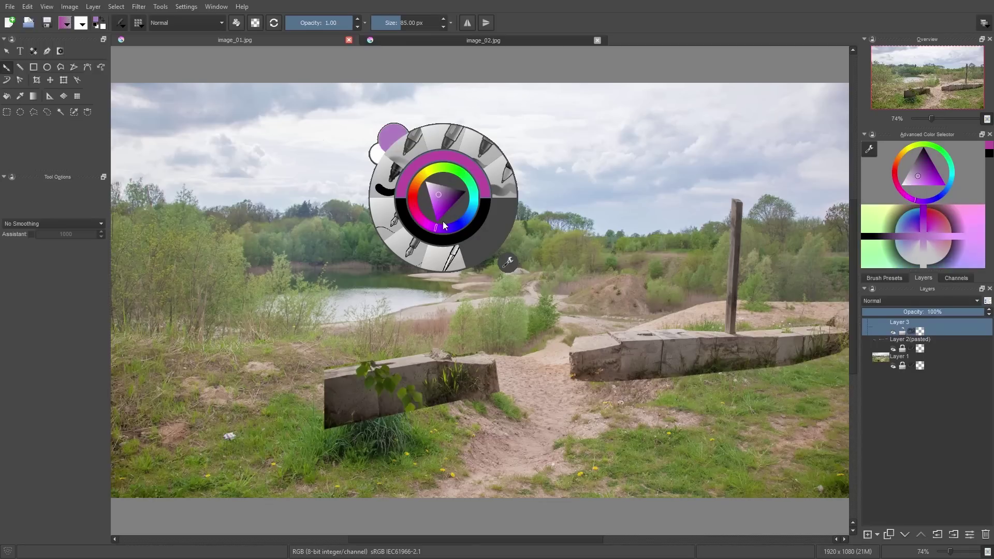
pyautogui.click(507, 264)
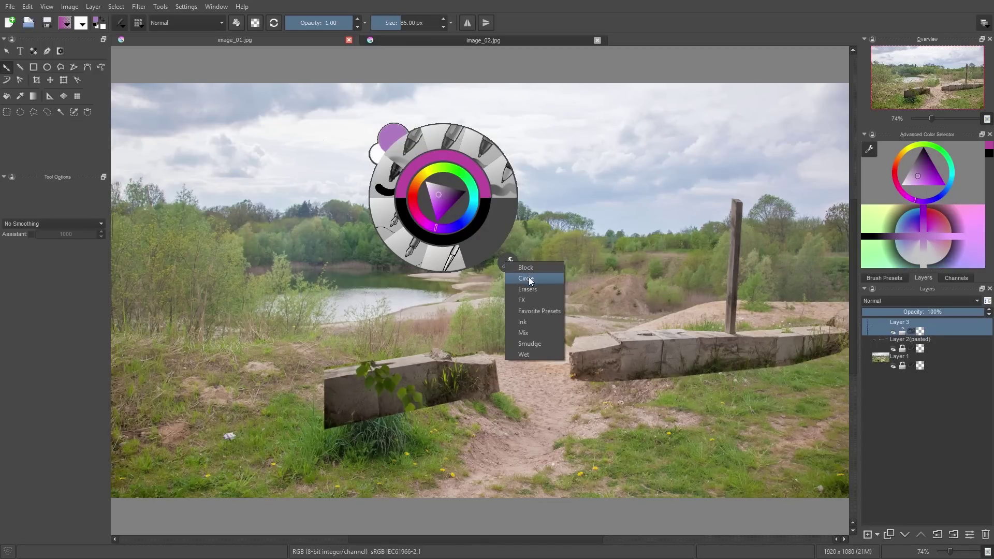
pyautogui.click(530, 289)
pyautogui.click(508, 263)
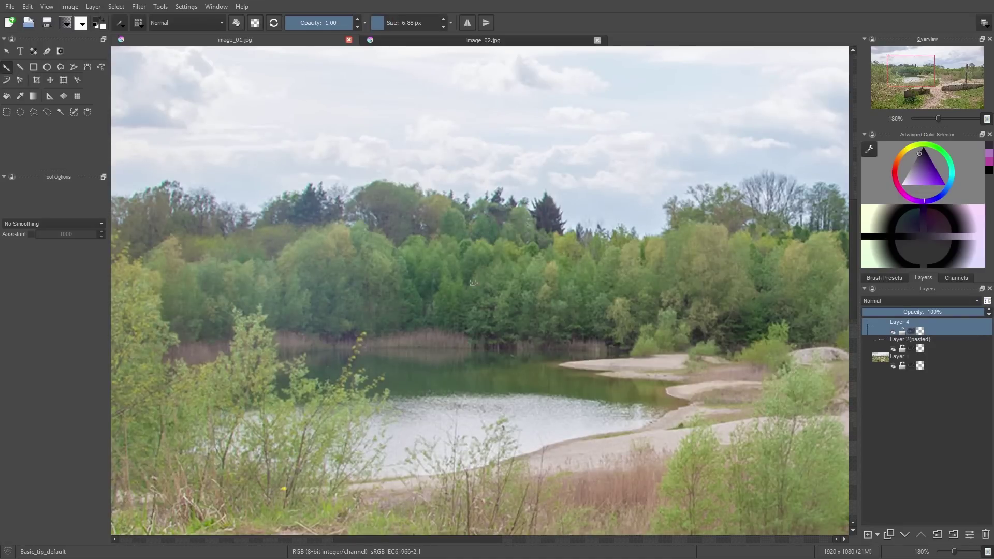
# Step: Pick a dark colour from the lakeshore and sketch the rough outline of a fallen giant's hips, torso, head and propping arm over the lake
pyautogui.keyDown('ctrl'); pyautogui.click(495, 335); pyautogui.keyUp('ctrl')
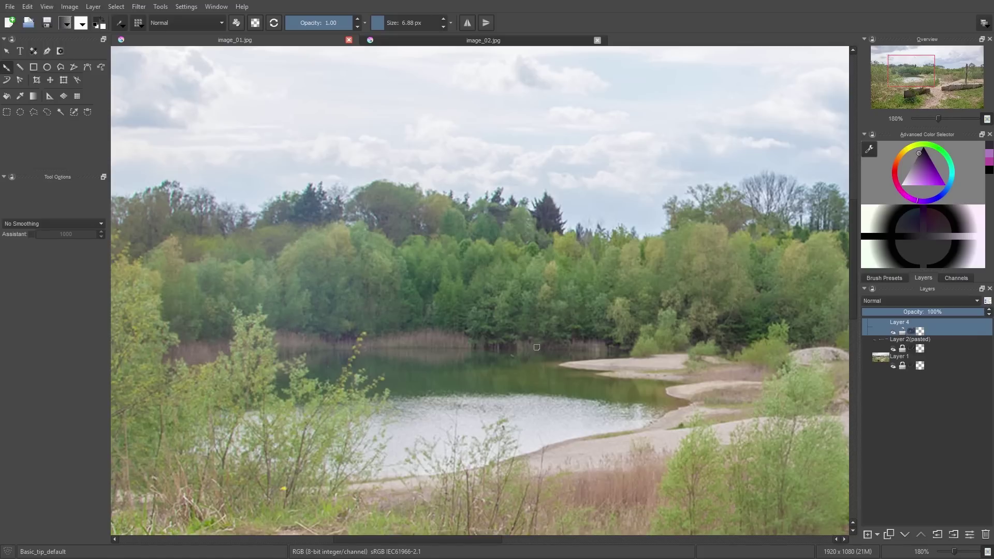
pyautogui.moveTo(537, 347)
pyautogui.mouseDown()
pyautogui.moveTo(542, 372)
pyautogui.moveTo(613, 386)
pyautogui.mouseUp()
pyautogui.moveTo(485, 352); pyautogui.dragTo(493, 294)
pyautogui.moveTo(566, 295)
pyautogui.mouseDown()
pyautogui.moveTo(435, 254)
pyautogui.moveTo(390, 214)
pyautogui.mouseUp()
pyautogui.moveTo(402, 214); pyautogui.dragTo(457, 271)
pyautogui.moveTo(426, 211); pyautogui.dragTo(553, 296)
pyautogui.moveTo(433, 295)
pyautogui.mouseDown()
pyautogui.moveTo(478, 370)
pyautogui.moveTo(396, 382)
pyautogui.mouseUp()
# Step: Erase stray lines between the torso and hips, and sketch more contours on the giant's waist, shoulder, head and hip block
pyautogui.press('e')
pyautogui.moveTo(492, 311)
pyautogui.mouseDown()
pyautogui.moveTo(556, 299)
pyautogui.moveTo(548, 324)
pyautogui.mouseUp()
pyautogui.press('e')
pyautogui.moveTo(487, 295); pyautogui.dragTo(538, 297)
pyautogui.moveTo(410, 300); pyautogui.dragTo(504, 260)
pyautogui.moveTo(399, 264); pyautogui.dragTo(425, 210)
pyautogui.moveTo(402, 193); pyautogui.dragTo(472, 226)
pyautogui.moveTo(557, 355); pyautogui.dragTo(601, 356)
pyautogui.moveTo(550, 344); pyautogui.dragTo(609, 342)
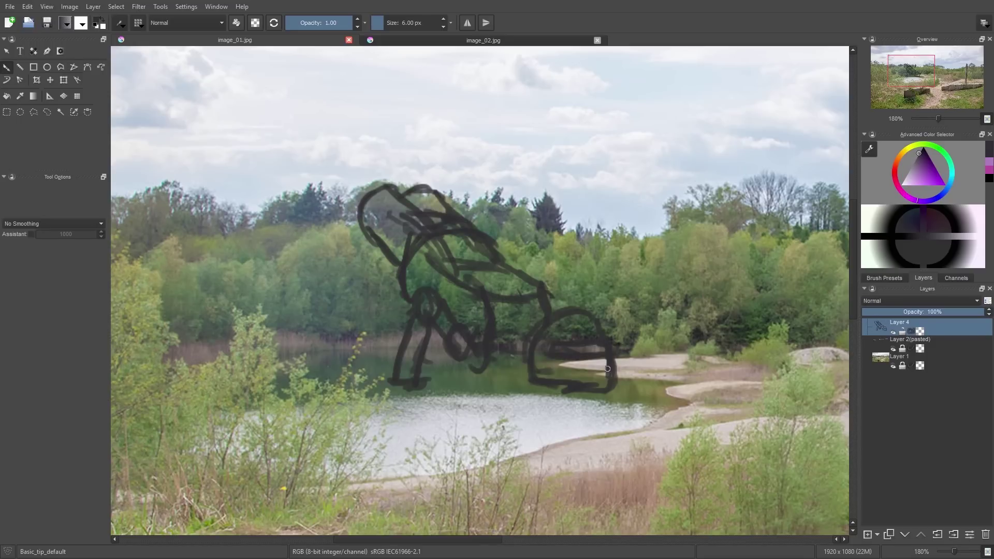
# Step: Clean up the hip block's lower edge and sketch the arm stretched over the water and the leg ending in a clawed foot
pyautogui.press('e')
pyautogui.moveTo(564, 392); pyautogui.dragTo(614, 388)
pyautogui.press('e')
pyautogui.moveTo(490, 362); pyautogui.dragTo(518, 365)
pyautogui.moveTo(493, 296); pyautogui.dragTo(537, 285)
pyautogui.moveTo(385, 287)
pyautogui.mouseDown()
pyautogui.moveTo(337, 340)
pyautogui.moveTo(278, 349)
pyautogui.mouseUp()
pyautogui.moveTo(317, 354)
pyautogui.mouseDown()
pyautogui.moveTo(276, 368)
pyautogui.moveTo(218, 356)
pyautogui.mouseUp()
pyautogui.moveTo(549, 300)
pyautogui.mouseDown()
pyautogui.moveTo(596, 290)
pyautogui.moveTo(618, 298)
pyautogui.mouseUp()
pyautogui.moveTo(611, 301)
pyautogui.mouseDown()
pyautogui.moveTo(691, 381)
pyautogui.moveTo(720, 358)
pyautogui.mouseUp()
pyautogui.moveTo(663, 370)
pyautogui.mouseDown()
pyautogui.moveTo(741, 380)
pyautogui.moveTo(751, 344)
pyautogui.mouseUp()
pyautogui.moveTo(758, 383); pyautogui.dragTo(699, 386)
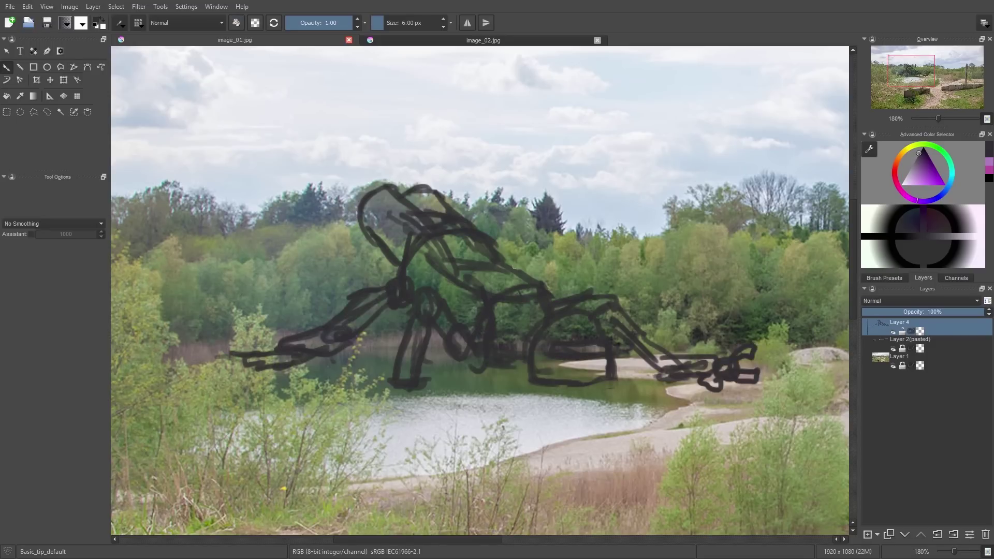
# Step: Sketch the giant's bent rear arm and scattered outlines of broken debris on the water and the sandy shore
pyautogui.moveTo(513, 266); pyautogui.dragTo(572, 261)
pyautogui.moveTo(572, 261)
pyautogui.mouseDown()
pyautogui.moveTo(569, 291)
pyautogui.moveTo(482, 267)
pyautogui.mouseUp()
pyautogui.moveTo(576, 386); pyautogui.dragTo(615, 383)
pyautogui.moveTo(442, 354)
pyautogui.mouseDown()
pyautogui.moveTo(482, 395)
pyautogui.moveTo(545, 409)
pyautogui.mouseUp()
pyautogui.moveTo(764, 377); pyautogui.dragTo(781, 368)
pyautogui.moveTo(471, 254)
pyautogui.mouseDown()
pyautogui.moveTo(448, 303)
pyautogui.moveTo(418, 284)
pyautogui.mouseUp()
pyautogui.press('e')
pyautogui.press('e')
pyautogui.moveTo(404, 284)
pyautogui.mouseDown()
pyautogui.moveTo(407, 306)
pyautogui.moveTo(489, 287)
pyautogui.mouseUp()
pyautogui.moveTo(376, 372); pyautogui.dragTo(380, 385)
pyautogui.moveTo(600, 383); pyautogui.dragTo(563, 363)
# Step: Choose a reddish brown and fill the giant's head, torso, arms, hips and leg with a brush about 15 px wide
pyautogui.keyDown('ctrl'); pyautogui.click(544, 442); pyautogui.keyUp('ctrl')
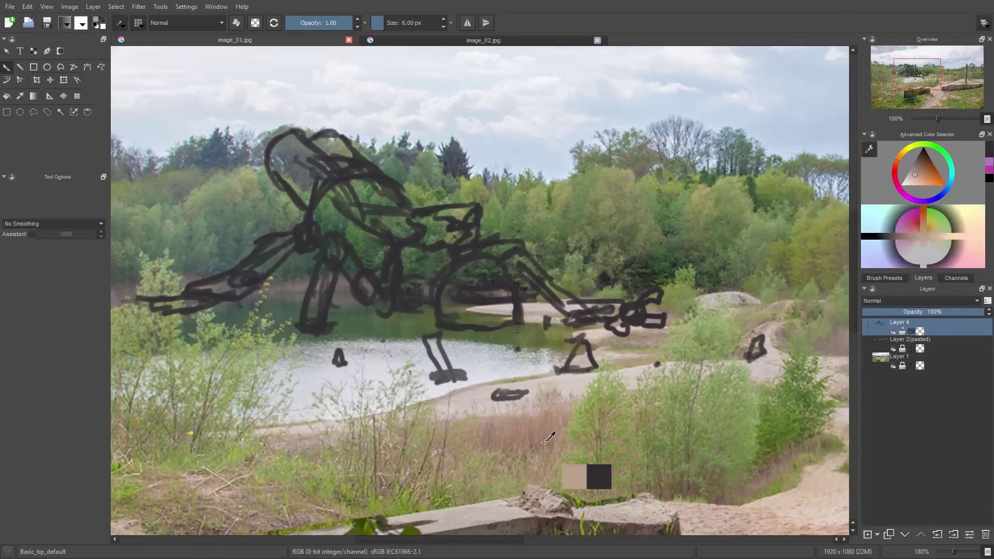
pyautogui.click(923, 168)
pyautogui.moveTo(290, 176); pyautogui.dragTo(294, 176)
pyautogui.moveTo(286, 176)
pyautogui.mouseDown()
pyautogui.moveTo(311, 207)
pyautogui.moveTo(336, 179)
pyautogui.moveTo(367, 168)
pyautogui.moveTo(339, 171)
pyautogui.mouseUp()
pyautogui.moveTo(337, 254); pyautogui.dragTo(344, 254)
pyautogui.moveTo(339, 251)
pyautogui.mouseDown()
pyautogui.moveTo(371, 295)
pyautogui.moveTo(311, 327)
pyautogui.mouseUp()
pyautogui.moveTo(163, 306)
pyautogui.mouseDown()
pyautogui.moveTo(263, 275)
pyautogui.moveTo(311, 233)
pyautogui.mouseUp()
pyautogui.moveTo(321, 220)
pyautogui.mouseDown()
pyautogui.moveTo(371, 270)
pyautogui.moveTo(394, 221)
pyautogui.moveTo(405, 300)
pyautogui.moveTo(456, 314)
pyautogui.moveTo(497, 276)
pyautogui.moveTo(493, 323)
pyautogui.moveTo(534, 267)
pyautogui.moveTo(622, 328)
pyautogui.moveTo(652, 315)
pyautogui.mouseUp()
pyautogui.moveTo(429, 233); pyautogui.dragTo(482, 210)
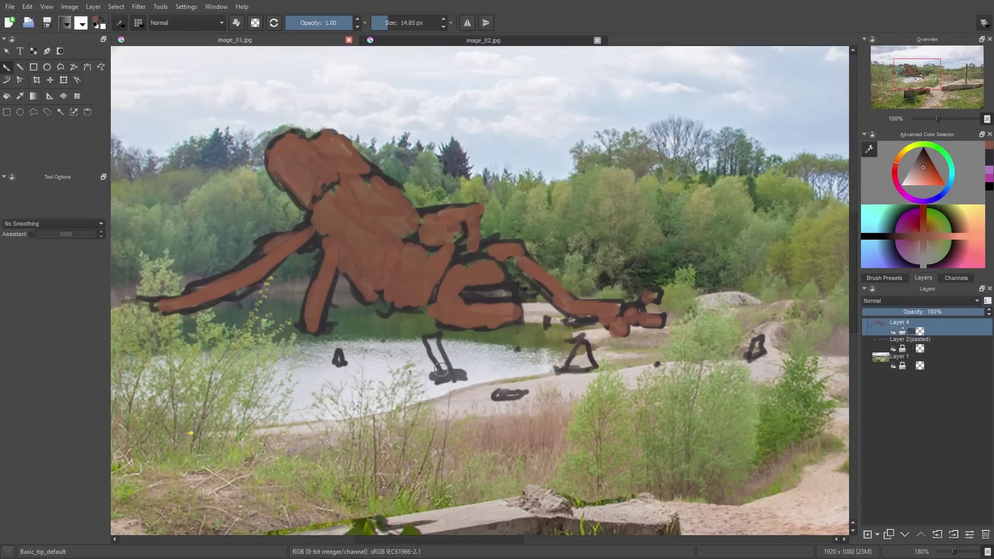
# Step: Fill the scattered debris pieces on the water and shore with the same reddish brown
pyautogui.moveTo(441, 369); pyautogui.dragTo(436, 338)
pyautogui.moveTo(575, 369); pyautogui.dragTo(583, 348)
pyautogui.moveTo(752, 353); pyautogui.dragTo(761, 340)
pyautogui.moveTo(500, 394); pyautogui.dragTo(523, 392)
pyautogui.moveTo(335, 360); pyautogui.dragTo(342, 353)
# Step: Shade the giant's head, neck, front arms, waist and hip edges in darker brown with a smaller brush
pyautogui.press('[')
pyautogui.press('[')
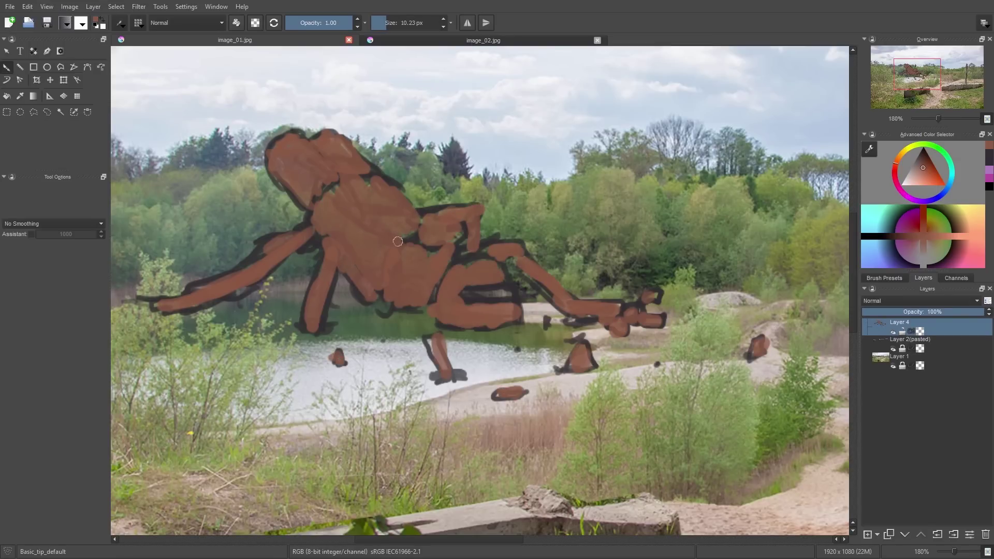
pyautogui.keyDown('ctrl'); pyautogui.click(391, 252); pyautogui.keyUp('ctrl')
pyautogui.moveTo(325, 231)
pyautogui.mouseDown()
pyautogui.moveTo(288, 166)
pyautogui.moveTo(313, 192)
pyautogui.mouseUp()
pyautogui.moveTo(319, 148)
pyautogui.mouseDown()
pyautogui.moveTo(346, 181)
pyautogui.moveTo(376, 179)
pyautogui.mouseUp()
pyautogui.press('[')
pyautogui.moveTo(366, 300); pyautogui.dragTo(340, 267)
pyautogui.moveTo(309, 329); pyautogui.dragTo(329, 252)
pyautogui.moveTo(156, 309); pyautogui.dragTo(242, 288)
pyautogui.moveTo(250, 285); pyautogui.dragTo(318, 234)
pyautogui.moveTo(382, 287)
pyautogui.mouseDown()
pyautogui.moveTo(428, 231)
pyautogui.moveTo(418, 304)
pyautogui.mouseUp()
pyautogui.moveTo(447, 274); pyautogui.dragTo(440, 324)
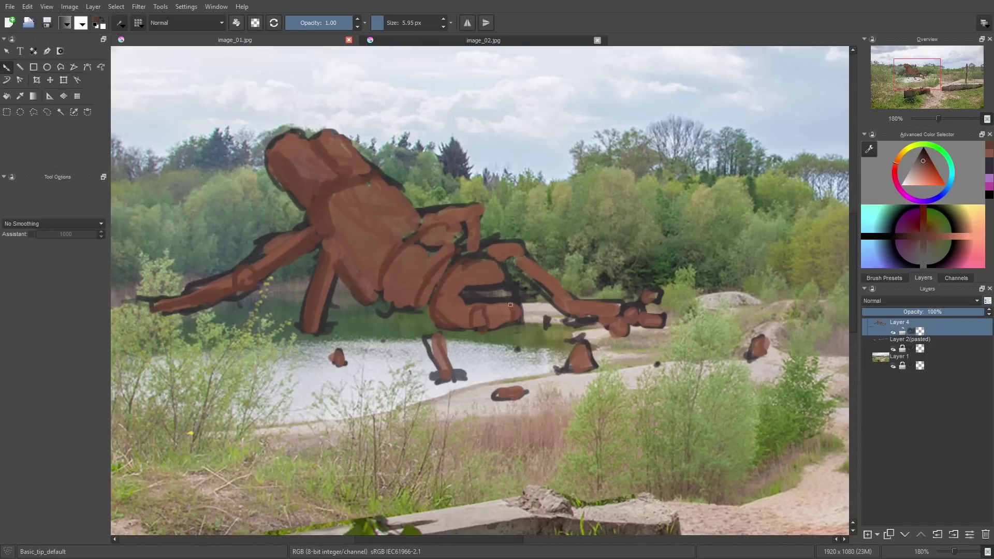
# Step: Shade the giant's thigh, knee and lower leg, torso underside and rear arm in darker brown
pyautogui.moveTo(497, 257); pyautogui.dragTo(528, 249)
pyautogui.moveTo(460, 248)
pyautogui.mouseDown()
pyautogui.moveTo(509, 241)
pyautogui.moveTo(564, 318)
pyautogui.mouseUp()
pyautogui.moveTo(551, 283)
pyautogui.mouseDown()
pyautogui.moveTo(580, 306)
pyautogui.moveTo(627, 307)
pyautogui.mouseUp()
pyautogui.press(']')
pyautogui.moveTo(368, 279); pyautogui.dragTo(330, 208)
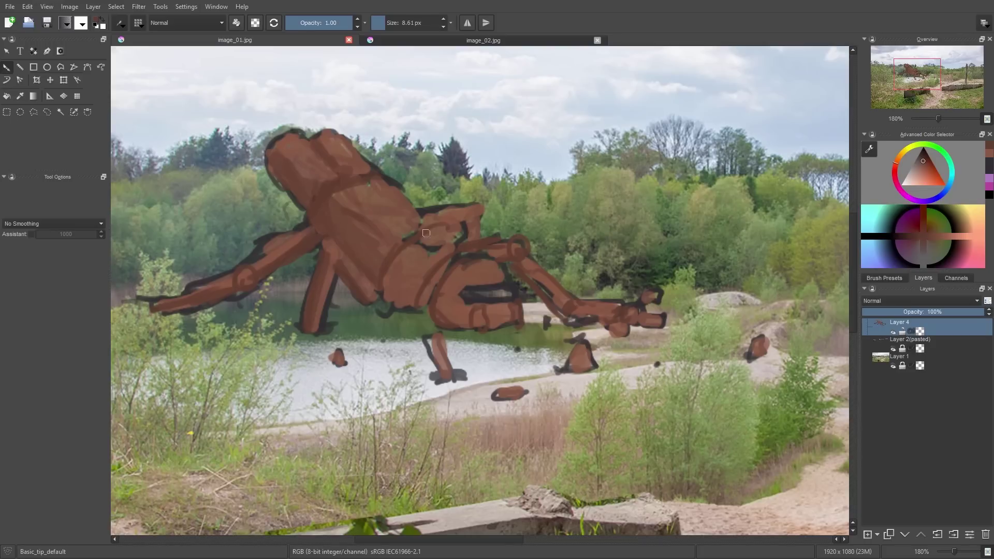
pyautogui.moveTo(404, 239); pyautogui.dragTo(443, 224)
# Step: Choose a lighter brown and paint highlights on the giant's back, head and rear arm
pyautogui.click(921, 176)
pyautogui.moveTo(357, 182)
pyautogui.mouseDown()
pyautogui.moveTo(404, 238)
pyautogui.moveTo(418, 223)
pyautogui.mouseUp()
pyautogui.moveTo(290, 141); pyautogui.dragTo(327, 174)
pyautogui.moveTo(335, 139); pyautogui.dragTo(371, 168)
pyautogui.press('[')
pyautogui.moveTo(420, 216); pyautogui.dragTo(479, 205)
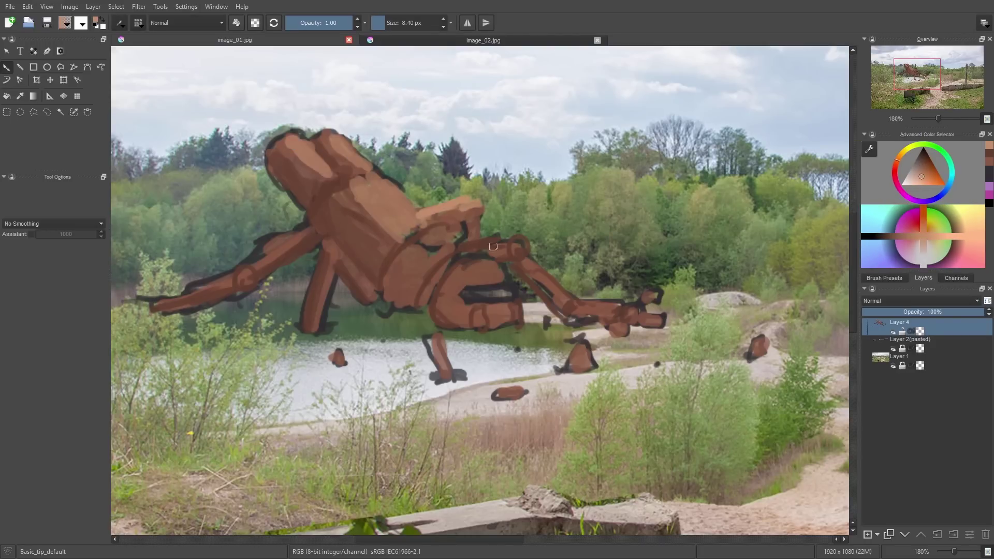
# Step: Add light brown highlights to the giant's leg and foot, debris pieces, hip, waist, front arms and neck
pyautogui.moveTo(467, 249); pyautogui.dragTo(517, 241)
pyautogui.moveTo(526, 260); pyautogui.dragTo(571, 310)
pyautogui.moveTo(567, 314); pyautogui.dragTo(655, 293)
pyautogui.moveTo(572, 360); pyautogui.dragTo(587, 344)
pyautogui.moveTo(749, 343); pyautogui.dragTo(767, 345)
pyautogui.moveTo(435, 337); pyautogui.dragTo(447, 364)
pyautogui.moveTo(459, 267); pyautogui.dragTo(507, 283)
pyautogui.moveTo(413, 243); pyautogui.dragTo(453, 257)
pyautogui.moveTo(322, 271); pyautogui.dragTo(379, 287)
pyautogui.moveTo(303, 241); pyautogui.dragTo(184, 293)
pyautogui.moveTo(327, 187); pyautogui.dragTo(312, 212)
# Step: Erase the dark outline around the giant's propping arm and outstretched arm
pyautogui.press('e')
pyautogui.moveTo(337, 279); pyautogui.dragTo(325, 334)
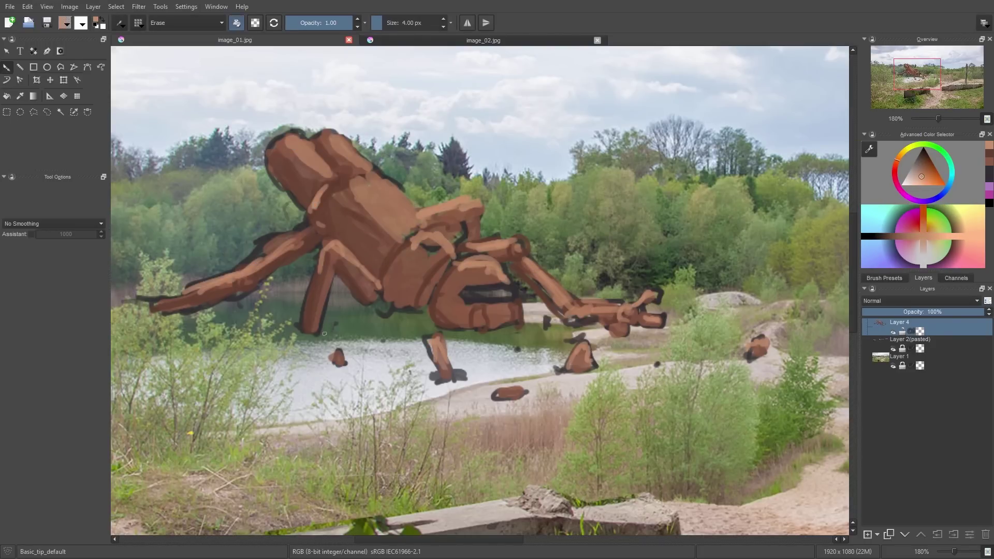
pyautogui.moveTo(175, 316); pyautogui.dragTo(250, 288)
pyautogui.moveTo(310, 216); pyautogui.dragTo(235, 266)
# Step: Paint an open jaw below the head in sampled brown, and add dark joint details to the propping arm
pyautogui.press('e')
pyautogui.keyDown('ctrl'); pyautogui.click(295, 187); pyautogui.keyUp('ctrl')
pyautogui.moveTo(266, 166)
pyautogui.mouseDown()
pyautogui.moveTo(283, 184)
pyautogui.moveTo(260, 188)
pyautogui.mouseUp()
pyautogui.moveTo(297, 198); pyautogui.dragTo(280, 209)
pyautogui.moveTo(320, 286); pyautogui.dragTo(315, 308)
pyautogui.keyDown('ctrl'); pyautogui.click(326, 305); pyautogui.keyUp('ctrl')
pyautogui.moveTo(326, 305); pyautogui.dragTo(330, 288)
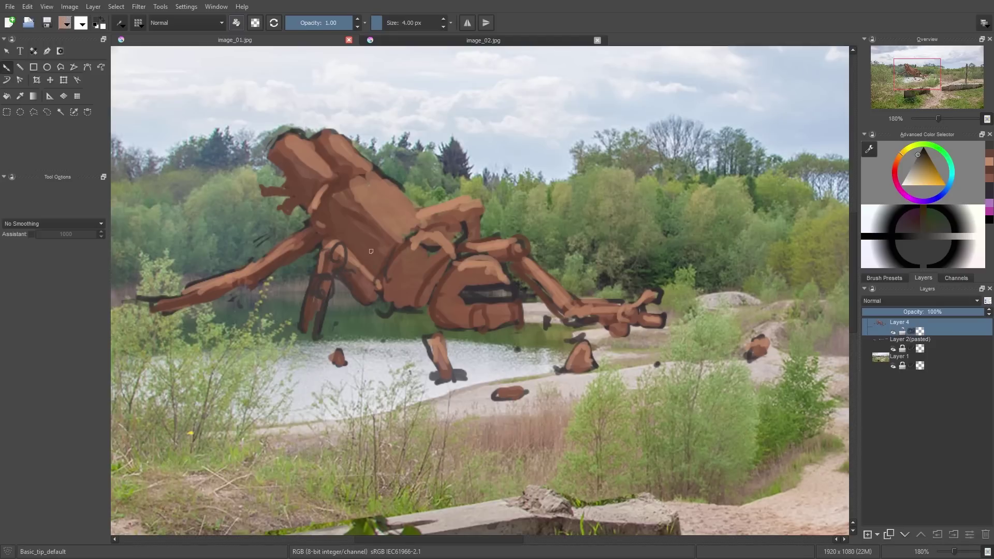
# Step: Draw dark panel lines along the giant's torso and paint a round, light brown detail on its back
pyautogui.moveTo(331, 201); pyautogui.dragTo(380, 243)
pyautogui.moveTo(332, 209); pyautogui.dragTo(382, 262)
pyautogui.moveTo(358, 230); pyautogui.dragTo(383, 257)
pyautogui.keyDown('ctrl'); pyautogui.click(381, 201); pyautogui.keyUp('ctrl')
pyautogui.keyDown('ctrl'); pyautogui.click(375, 209); pyautogui.keyUp('ctrl')
pyautogui.moveTo(376, 201); pyautogui.dragTo(429, 227)
pyautogui.click(917, 180)
# Step: Sample colours around the waist and erase the dark outline beneath it
pyautogui.keyDown('ctrl'); pyautogui.click(425, 239); pyautogui.keyUp('ctrl')
pyautogui.keyDown('ctrl'); pyautogui.click(409, 259); pyautogui.keyUp('ctrl')
pyautogui.press('e')
pyautogui.moveTo(380, 311); pyautogui.dragTo(422, 311)
pyautogui.press('e')
# Step: Paint dark ribs across the giant's waist in a sampled dark colour and erase the leftover paint inside the bent arm
pyautogui.keyDown('ctrl'); pyautogui.click(481, 288); pyautogui.keyUp('ctrl')
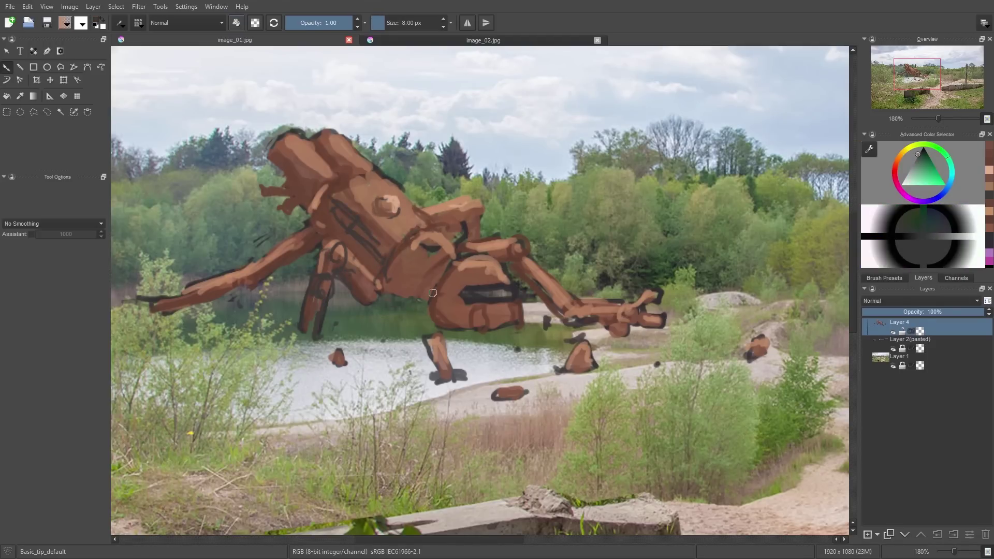
pyautogui.moveTo(440, 249)
pyautogui.mouseDown()
pyautogui.moveTo(399, 290)
pyautogui.moveTo(447, 257)
pyautogui.mouseUp()
pyautogui.press('e')
pyautogui.moveTo(463, 225); pyautogui.dragTo(452, 240)
pyautogui.press('e')
pyautogui.keyDown('ctrl'); pyautogui.click(469, 224); pyautogui.keyUp('ctrl')
pyautogui.keyDown('ctrl'); pyautogui.click(432, 251); pyautogui.keyUp('ctrl')
pyautogui.moveTo(414, 209); pyautogui.dragTo(446, 235)
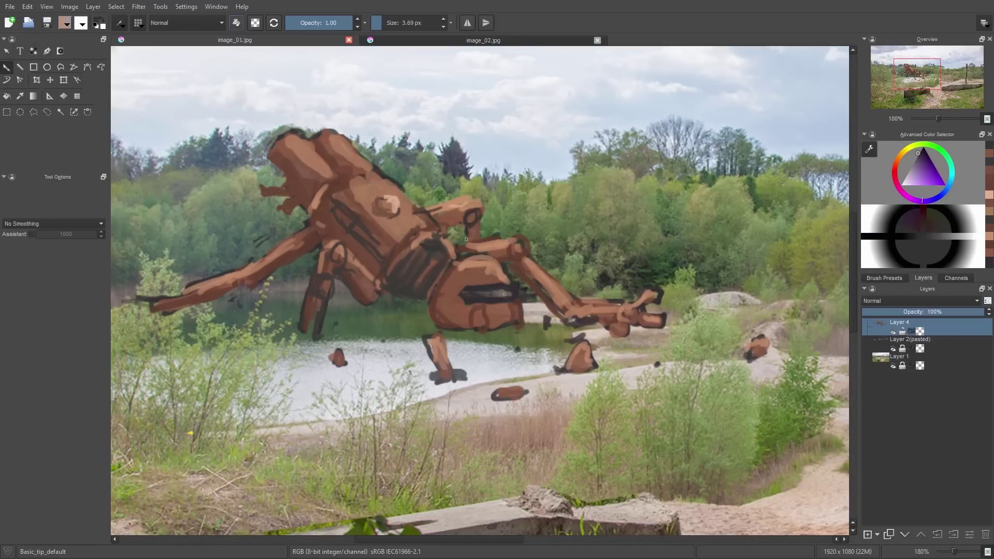
# Step: Add dark accents to the mouth, neck and rear shoulder, and paint a grey slot in the hip block using sampled colours
pyautogui.moveTo(268, 157); pyautogui.dragTo(283, 175)
pyautogui.moveTo(301, 214); pyautogui.dragTo(307, 221)
pyautogui.moveTo(407, 209)
pyautogui.mouseDown()
pyautogui.moveTo(438, 239)
pyautogui.moveTo(431, 219)
pyautogui.mouseUp()
pyautogui.keyDown('ctrl'); pyautogui.click(446, 214); pyautogui.keyUp('ctrl')
pyautogui.moveTo(427, 240); pyautogui.dragTo(432, 246)
pyautogui.keyDown('ctrl'); pyautogui.click(435, 301); pyautogui.keyUp('ctrl')
pyautogui.keyDown('ctrl'); pyautogui.click(462, 296); pyautogui.keyUp('ctrl')
pyautogui.keyDown('ctrl'); pyautogui.click(492, 295); pyautogui.keyUp('ctrl')
pyautogui.moveTo(440, 280)
pyautogui.mouseDown()
pyautogui.moveTo(463, 301)
pyautogui.moveTo(511, 294)
pyautogui.mouseUp()
# Step: Choose a dark brown and deepen the shading on the giant's head, torso underside, waist and hip block
pyautogui.keyDown('ctrl'); pyautogui.click(322, 187); pyautogui.keyUp('ctrl')
pyautogui.click(923, 156)
pyautogui.moveTo(347, 169); pyautogui.dragTo(334, 181)
pyautogui.moveTo(313, 213)
pyautogui.mouseDown()
pyautogui.moveTo(327, 242)
pyautogui.moveTo(382, 282)
pyautogui.mouseUp()
pyautogui.moveTo(399, 258); pyautogui.dragTo(390, 272)
pyautogui.moveTo(439, 290); pyautogui.dragTo(459, 322)
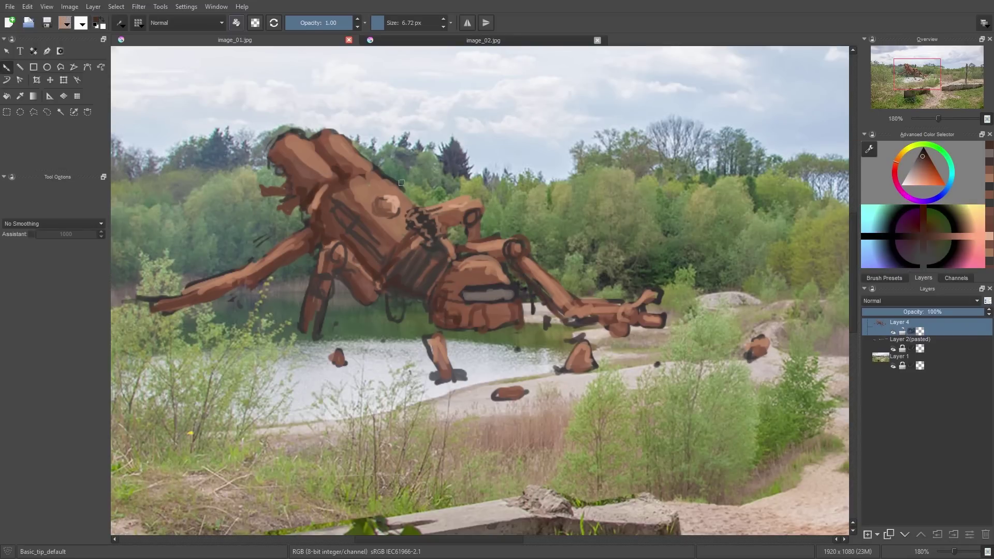
# Step: Paint small light scratches and dark cracks on the giant's back, hip block, outstretched arm and leg
pyautogui.click(917, 168)
pyautogui.moveTo(363, 183); pyautogui.dragTo(372, 189)
pyautogui.moveTo(458, 282); pyautogui.dragTo(494, 277)
pyautogui.click(920, 157)
pyautogui.moveTo(254, 279); pyautogui.dragTo(251, 278)
pyautogui.moveTo(242, 274)
pyautogui.mouseDown()
pyautogui.moveTo(255, 283)
pyautogui.moveTo(208, 302)
pyautogui.mouseUp()
pyautogui.moveTo(237, 285); pyautogui.dragTo(218, 289)
pyautogui.moveTo(539, 281); pyautogui.dragTo(551, 290)
pyautogui.moveTo(468, 262); pyautogui.dragTo(458, 277)
pyautogui.moveTo(377, 216); pyautogui.dragTo(397, 237)
pyautogui.moveTo(369, 189); pyautogui.dragTo(350, 206)
# Step: Dab sampled foliage green as moss on the lower leg and waist, and draw thin dark wires hanging below the jaw
pyautogui.keyDown('ctrl'); pyautogui.click(616, 229); pyautogui.keyUp('ctrl')
pyautogui.moveTo(576, 304); pyautogui.dragTo(570, 317)
pyautogui.moveTo(584, 308); pyautogui.dragTo(587, 320)
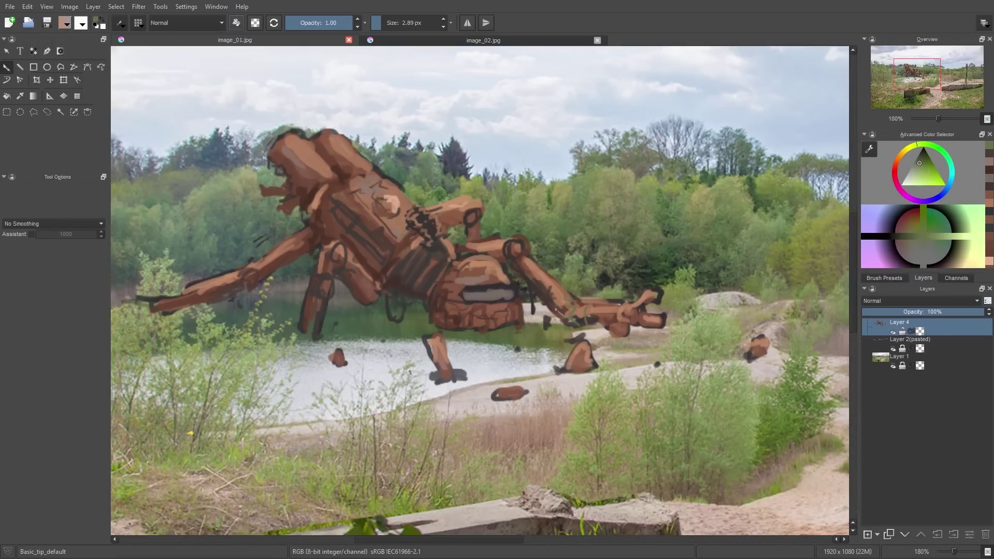
pyautogui.moveTo(433, 238); pyautogui.dragTo(440, 257)
pyautogui.keyDown('ctrl'); pyautogui.click(269, 228); pyautogui.keyUp('ctrl')
pyautogui.moveTo(268, 197); pyautogui.dragTo(280, 225)
# Step: Sample a green from the trees and paint small plants growing on the giant's head and back
pyautogui.keyDown('ctrl'); pyautogui.click(624, 192); pyautogui.keyUp('ctrl')
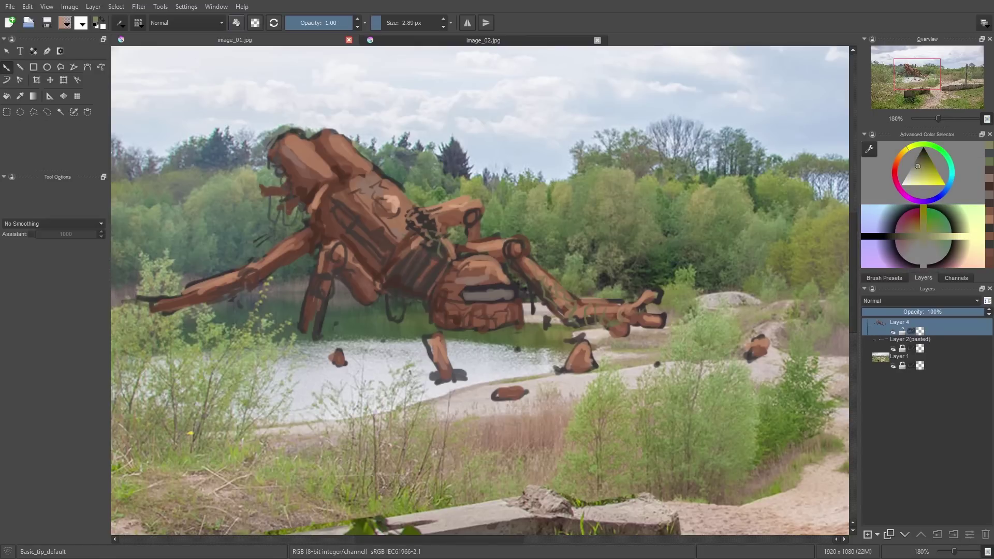
pyautogui.moveTo(309, 106); pyautogui.dragTo(312, 129)
pyautogui.moveTo(322, 128); pyautogui.dragTo(314, 152)
pyautogui.moveTo(391, 197)
pyautogui.mouseDown()
pyautogui.moveTo(395, 207)
pyautogui.moveTo(400, 191)
pyautogui.mouseUp()
pyautogui.moveTo(377, 165); pyautogui.dragTo(373, 176)
pyautogui.keyDown('ctrl'); pyautogui.click(375, 177); pyautogui.keyUp('ctrl')
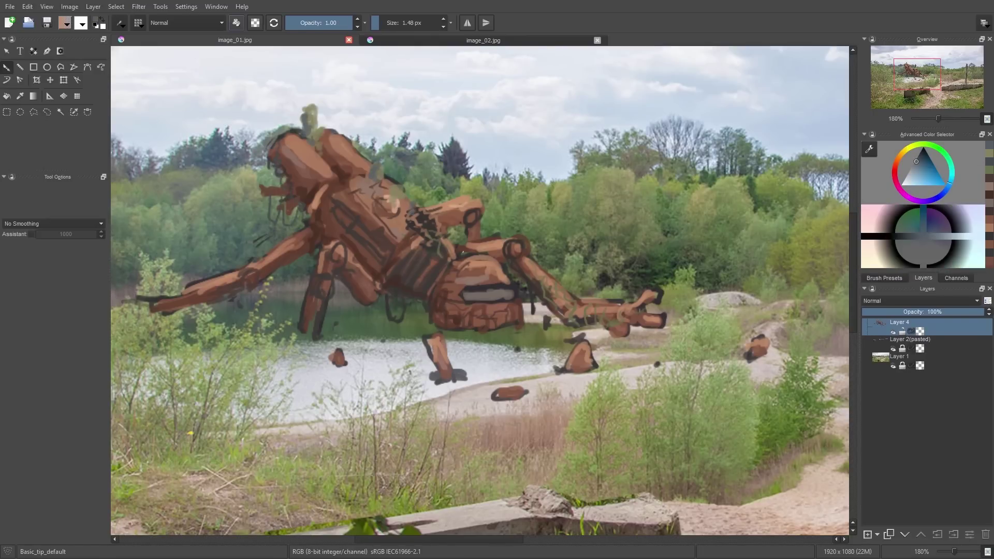
# Step: Sample a yellowish green and draw thin vines hanging over the giant's neck, arm, waist and hip block
pyautogui.keyDown('ctrl'); pyautogui.click(481, 193); pyautogui.keyUp('ctrl')
pyautogui.moveTo(403, 248)
pyautogui.mouseDown()
pyautogui.moveTo(394, 289)
pyautogui.moveTo(412, 279)
pyautogui.mouseUp()
pyautogui.moveTo(425, 294); pyautogui.dragTo(430, 317)
pyautogui.moveTo(474, 282); pyautogui.dragTo(465, 296)
pyautogui.moveTo(316, 210); pyautogui.dragTo(312, 236)
pyautogui.moveTo(303, 242); pyautogui.dragTo(272, 274)
pyautogui.moveTo(273, 274); pyautogui.dragTo(301, 263)
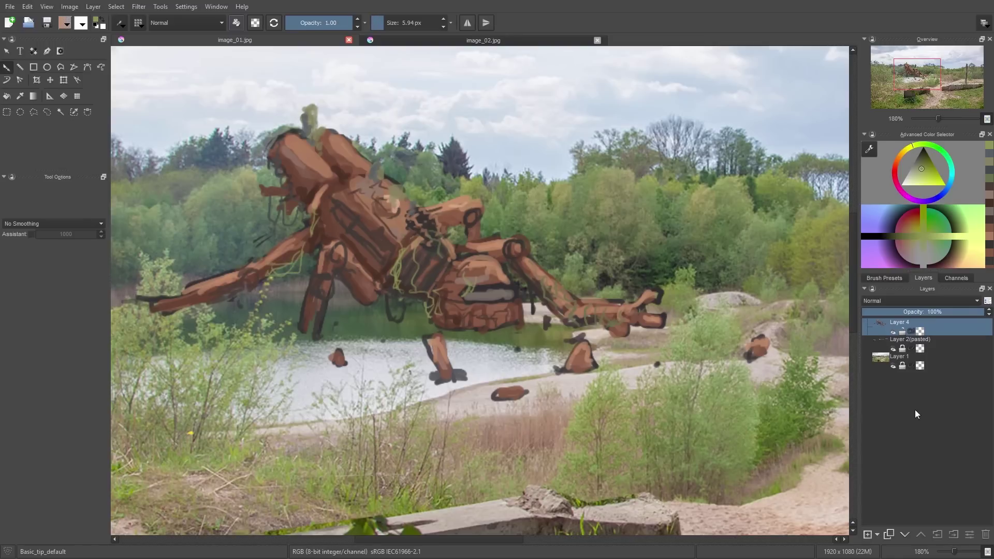
# Step: Add a new layer directly beneath the giant's layer and paint its rust-brown reflection across the lake surface
pyautogui.click(868, 534)
pyautogui.click(905, 534)
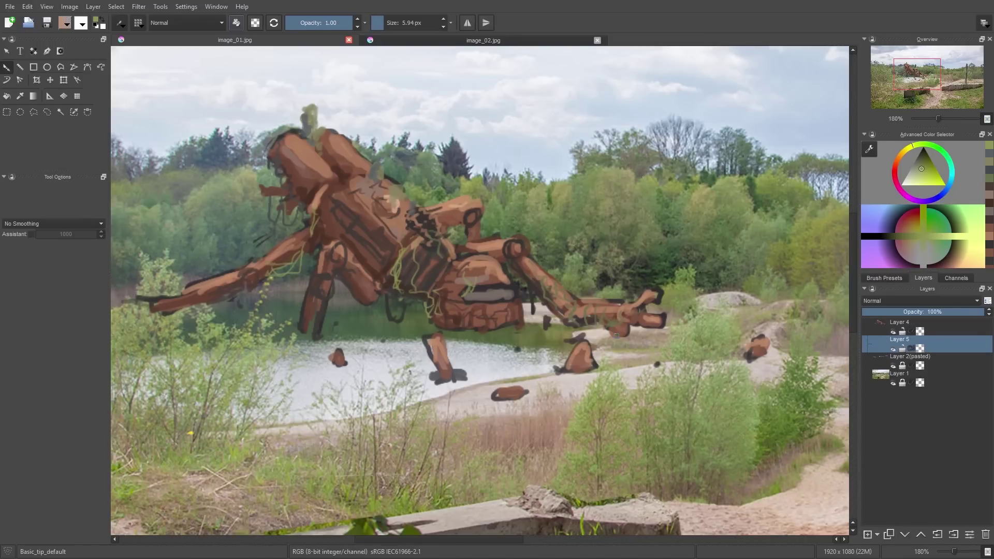
pyautogui.moveTo(338, 301); pyautogui.dragTo(416, 284)
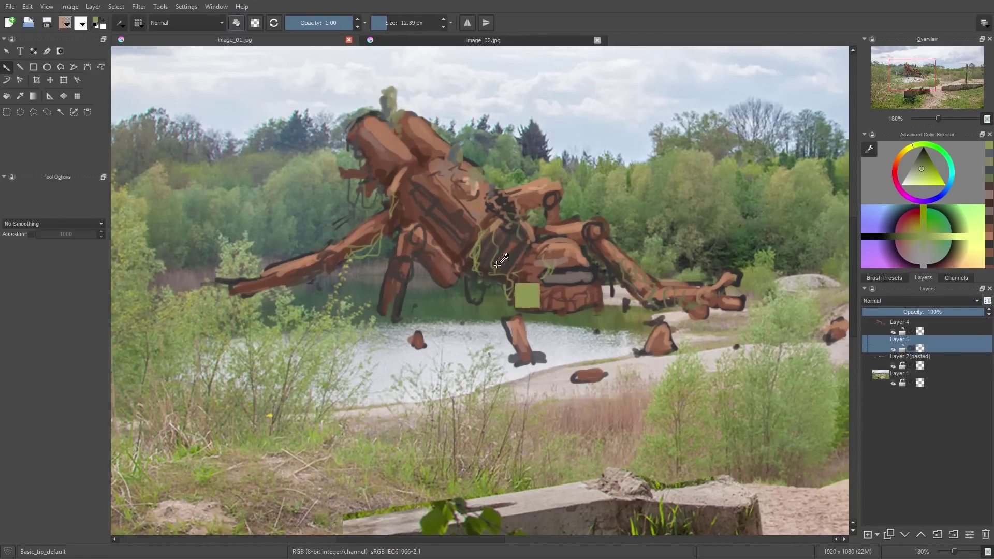
pyautogui.keyDown('ctrl'); pyautogui.click(561, 302); pyautogui.keyUp('ctrl')
pyautogui.moveTo(512, 321)
pyautogui.mouseDown()
pyautogui.moveTo(523, 312)
pyautogui.moveTo(523, 326)
pyautogui.moveTo(429, 322)
pyautogui.moveTo(283, 384)
pyautogui.moveTo(228, 359)
pyautogui.mouseUp()
pyautogui.moveTo(357, 344)
pyautogui.mouseDown()
pyautogui.moveTo(290, 336)
pyautogui.moveTo(381, 305)
pyautogui.mouseUp()
pyautogui.moveTo(409, 310); pyautogui.dragTo(459, 298)
pyautogui.moveTo(393, 342); pyautogui.dragTo(453, 341)
# Step: Paint brown shadows beside the broken pieces on the shore and add more reflection strokes below the outstretched arm
pyautogui.moveTo(534, 369); pyautogui.dragTo(484, 390)
pyautogui.moveTo(661, 317)
pyautogui.mouseDown()
pyautogui.moveTo(626, 327)
pyautogui.moveTo(596, 356)
pyautogui.mouseUp()
pyautogui.moveTo(595, 356)
pyautogui.mouseDown()
pyautogui.moveTo(547, 348)
pyautogui.moveTo(533, 330)
pyautogui.mouseUp()
pyautogui.keyDown('ctrl'); pyautogui.click(349, 243); pyautogui.keyUp('ctrl')
pyautogui.moveTo(272, 359); pyautogui.dragTo(341, 377)
pyautogui.moveTo(327, 327); pyautogui.dragTo(377, 336)
pyautogui.moveTo(275, 371); pyautogui.dragTo(329, 382)
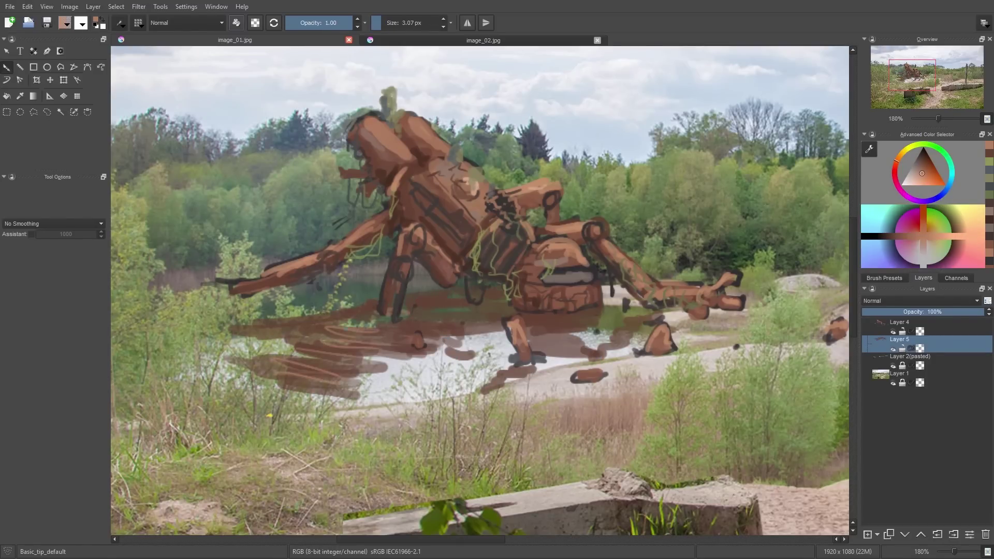
# Step: Sample a dark tone and paint deep shadows on the water and shore beneath the giant's body, arm and legs
pyautogui.keyDown('ctrl'); pyautogui.click(475, 300); pyautogui.keyUp('ctrl')
pyautogui.moveTo(419, 300)
pyautogui.mouseDown()
pyautogui.moveTo(511, 306)
pyautogui.moveTo(482, 313)
pyautogui.mouseUp()
pyautogui.moveTo(471, 310); pyautogui.dragTo(433, 314)
pyautogui.moveTo(361, 294); pyautogui.dragTo(432, 296)
pyautogui.moveTo(525, 327); pyautogui.dragTo(579, 318)
pyautogui.moveTo(400, 307); pyautogui.dragTo(321, 324)
pyautogui.moveTo(651, 307)
pyautogui.mouseDown()
pyautogui.moveTo(615, 316)
pyautogui.moveTo(724, 312)
pyautogui.mouseUp()
pyautogui.moveTo(723, 311); pyautogui.dragTo(648, 357)
pyautogui.moveTo(201, 299)
pyautogui.mouseDown()
pyautogui.moveTo(285, 310)
pyautogui.moveTo(363, 298)
pyautogui.mouseUp()
# Step: Switch to the Basic_mix brush and blend the reflection into the water using sampled light grey and dark lake colours
pyautogui.rightClick(370, 288)
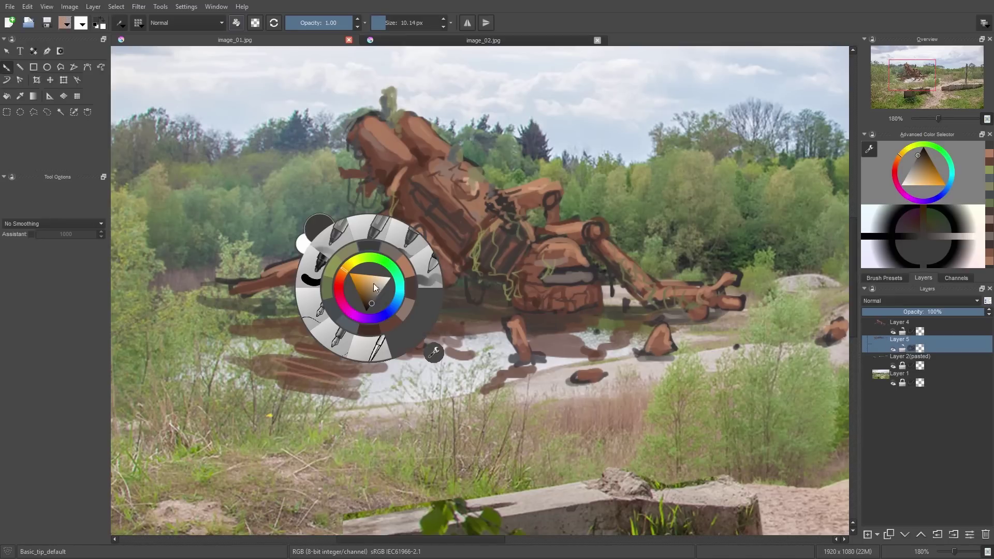
pyautogui.click(434, 353)
pyautogui.click(478, 415)
pyautogui.click(430, 269)
pyautogui.moveTo(428, 327); pyautogui.dragTo(389, 327)
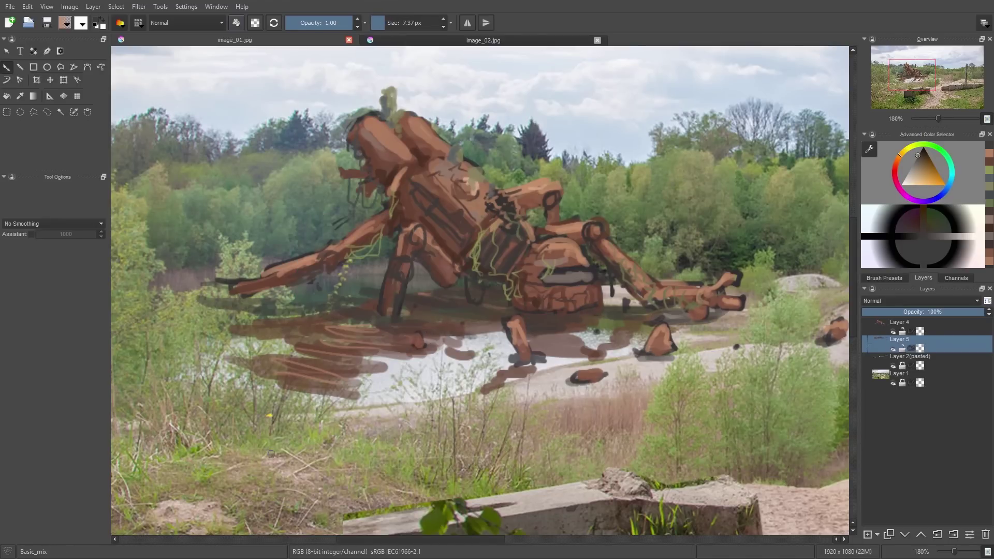
pyautogui.moveTo(323, 388); pyautogui.dragTo(377, 401)
pyautogui.keyDown('ctrl'); pyautogui.click(384, 382); pyautogui.keyUp('ctrl')
pyautogui.moveTo(351, 357)
pyautogui.mouseDown()
pyautogui.moveTo(436, 363)
pyautogui.moveTo(495, 329)
pyautogui.mouseUp()
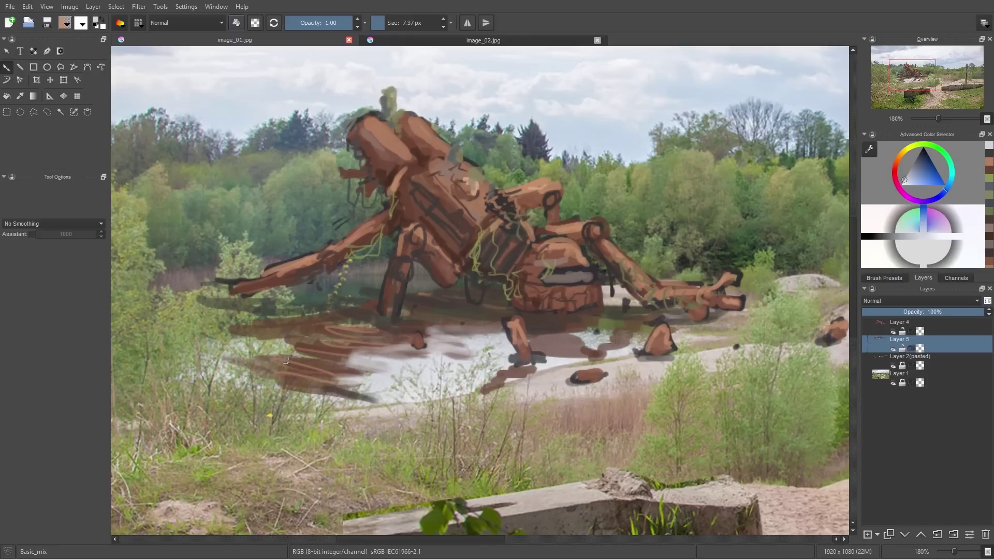
pyautogui.moveTo(280, 375)
pyautogui.mouseDown()
pyautogui.moveTo(186, 306)
pyautogui.moveTo(313, 315)
pyautogui.moveTo(367, 291)
pyautogui.moveTo(305, 310)
pyautogui.mouseUp()
pyautogui.keyDown('ctrl'); pyautogui.click(373, 291); pyautogui.keyUp('ctrl')
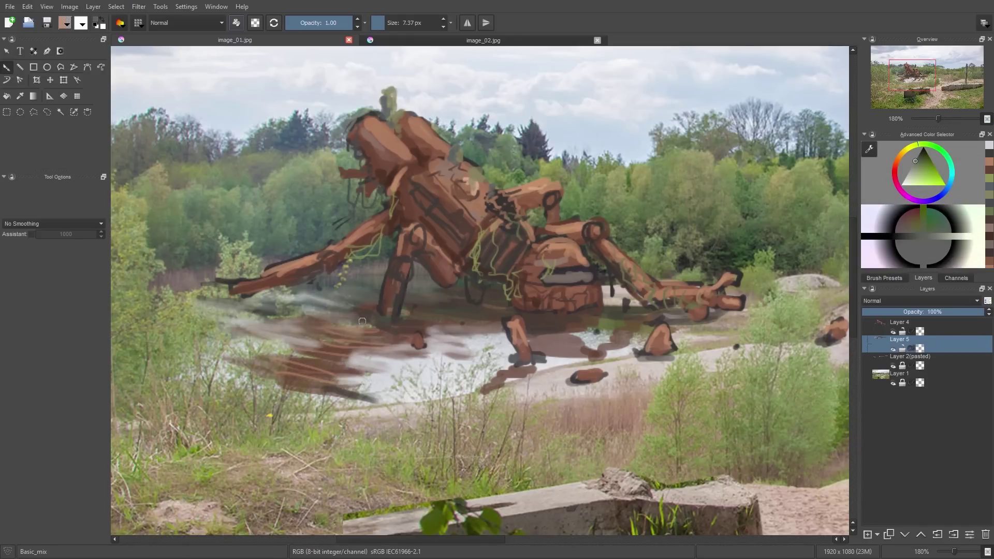
# Step: Blend the shadows under the broken pieces on the sand, erasing the excess paint beside them
pyautogui.moveTo(537, 366); pyautogui.dragTo(478, 398)
pyautogui.press('e')
pyautogui.moveTo(640, 361); pyautogui.dragTo(662, 365)
pyautogui.press('e')
pyautogui.moveTo(676, 358); pyautogui.dragTo(656, 359)
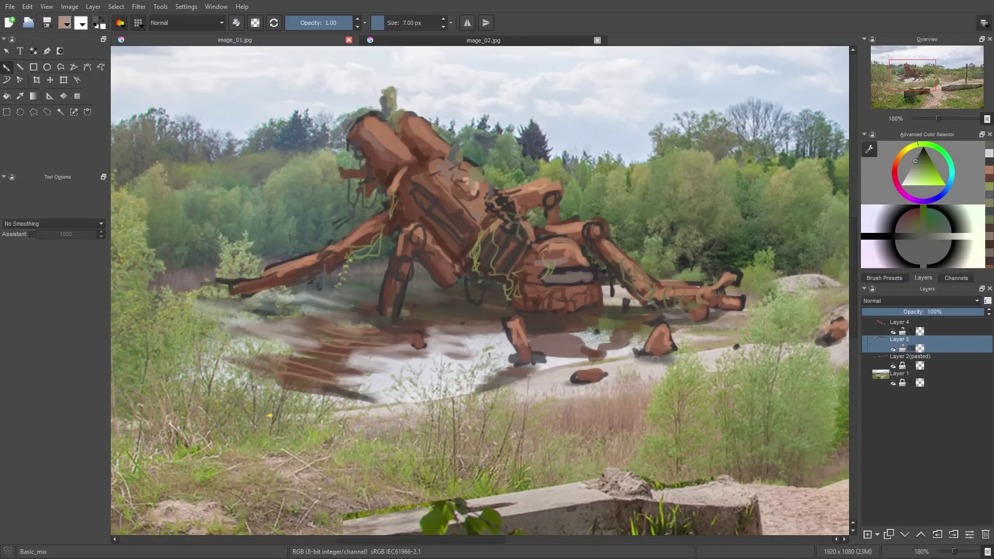
pyautogui.moveTo(818, 349)
pyautogui.mouseDown()
pyautogui.moveTo(756, 353)
pyautogui.moveTo(788, 342)
pyautogui.mouseUp()
# Step: Sample tones around the waterline and blend the reflection's edge below the giant's torso
pyautogui.keyDown('ctrl'); pyautogui.click(523, 329); pyautogui.keyUp('ctrl')
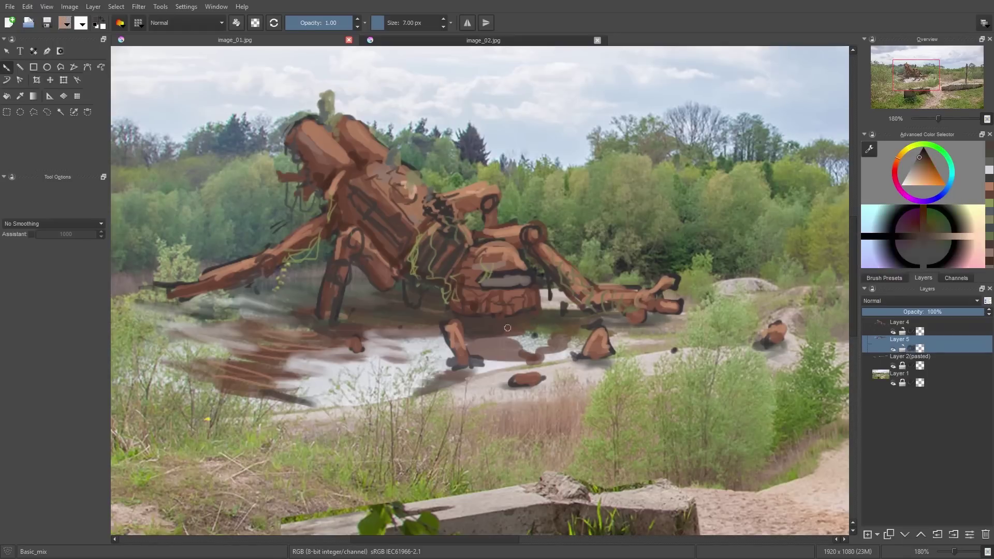
pyautogui.keyDown('ctrl'); pyautogui.click(446, 335); pyautogui.keyUp('ctrl')
pyautogui.keyDown('ctrl'); pyautogui.click(434, 338); pyautogui.keyUp('ctrl')
pyautogui.moveTo(414, 336); pyautogui.dragTo(369, 328)
# Step: Switch to the Basic_tip_default brush and paint thin pale ripples on the water around the giant and broken pieces
pyautogui.rightClick(414, 318)
pyautogui.click(478, 384)
pyautogui.click(510, 414)
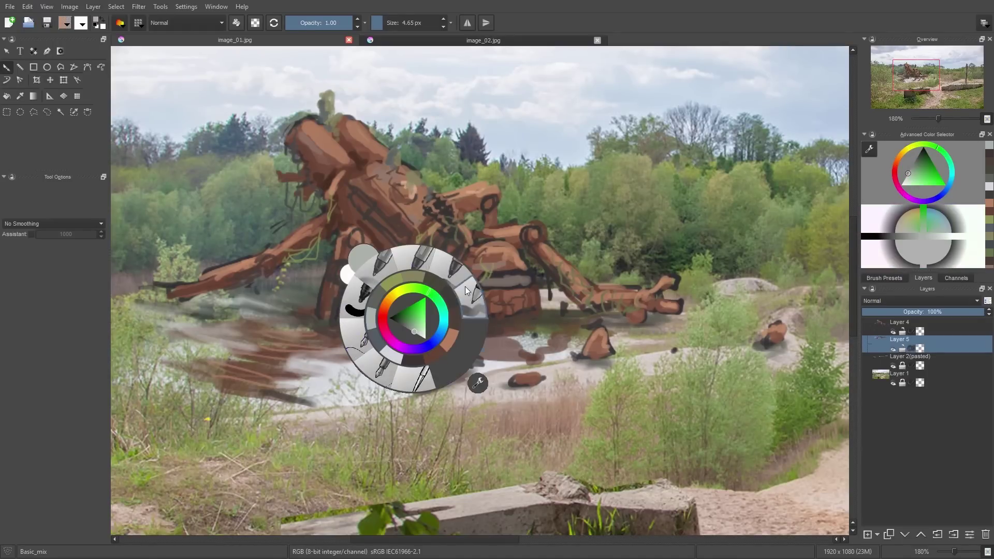
pyautogui.click(357, 307)
pyautogui.keyDown('ctrl'); pyautogui.click(299, 355); pyautogui.keyUp('ctrl')
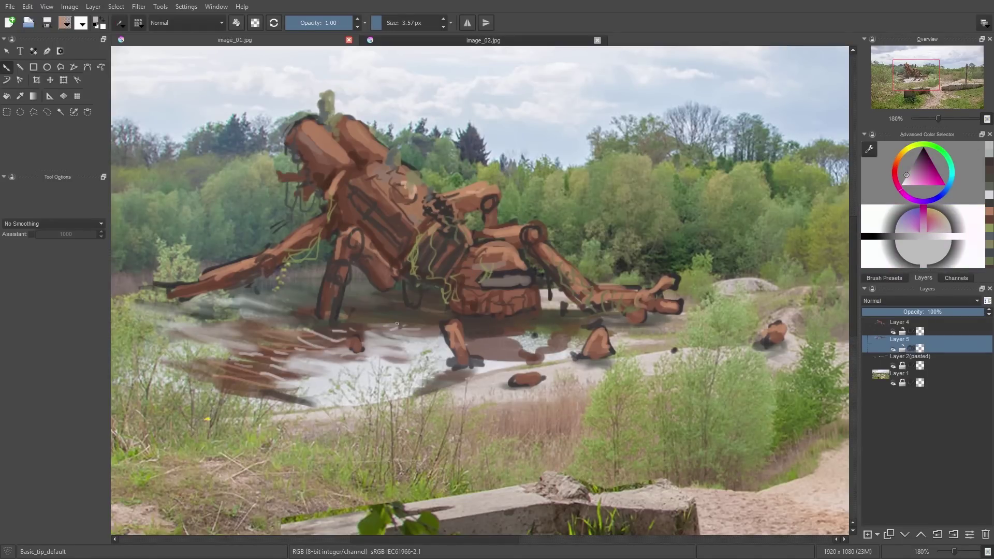
pyautogui.moveTo(523, 313); pyautogui.dragTo(544, 312)
pyautogui.moveTo(553, 326); pyautogui.dragTo(584, 320)
pyautogui.moveTo(566, 330); pyautogui.dragTo(537, 337)
pyautogui.moveTo(528, 346); pyautogui.dragTo(485, 363)
pyautogui.moveTo(234, 340); pyautogui.dragTo(192, 333)
pyautogui.moveTo(326, 299)
pyautogui.mouseDown()
pyautogui.moveTo(428, 242)
pyautogui.moveTo(455, 307)
pyautogui.moveTo(290, 300)
pyautogui.moveTo(273, 315)
pyautogui.moveTo(334, 320)
pyautogui.moveTo(374, 402)
pyautogui.moveTo(365, 381)
pyautogui.mouseUp()
# Step: Erase the giant's hand and the reflection where they cover the foreground bushes, working on Layer 4 and Layer 5
pyautogui.click(940, 325)
pyautogui.press('e')
pyautogui.click(938, 343)
pyautogui.moveTo(464, 314); pyautogui.dragTo(395, 324)
pyautogui.moveTo(632, 308)
pyautogui.mouseDown()
pyautogui.moveTo(599, 304)
pyautogui.moveTo(600, 317)
pyautogui.mouseUp()
# Step: On Layer 4, pick a light peach tone and paint thin highlights on the giant's head, shoulder and joints
pyautogui.click(915, 332)
pyautogui.press('e')
pyautogui.click(989, 211)
pyautogui.click(914, 181)
pyautogui.keyDown('shift'); pyautogui.moveTo(361, 179); pyautogui.dragTo(353, 178); pyautogui.keyUp('shift')
pyautogui.moveTo(345, 181); pyautogui.dragTo(366, 174)
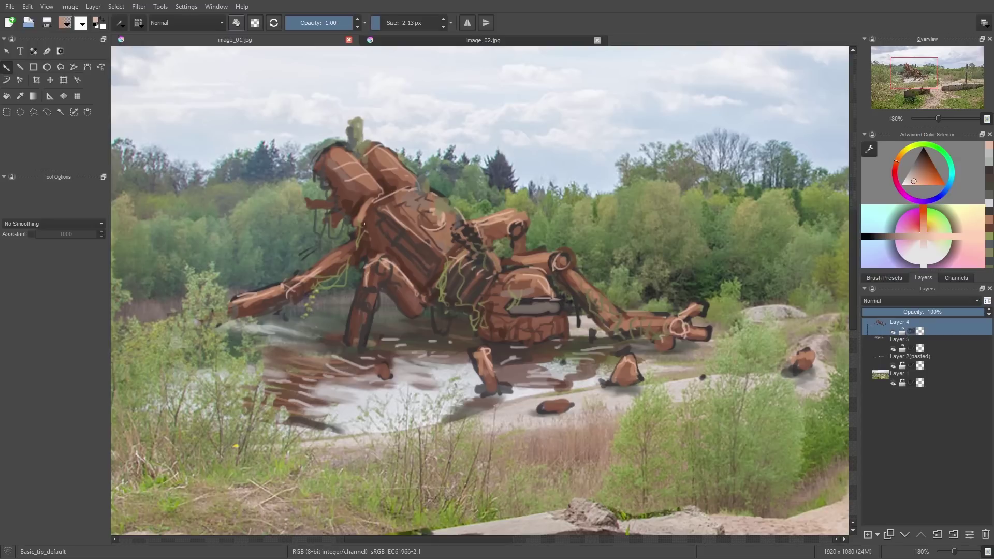
pyautogui.moveTo(364, 224); pyautogui.dragTo(379, 206)
# Step: Sample a dark brown and paint shading and fine lines on the giant's torso panels and hip block
pyautogui.keyDown('ctrl'); pyautogui.click(401, 240); pyautogui.keyUp('ctrl')
pyautogui.keyDown('shift'); pyautogui.moveTo(401, 240); pyautogui.dragTo(405, 240); pyautogui.keyUp('shift')
pyautogui.moveTo(400, 237); pyautogui.dragTo(456, 266)
pyautogui.moveTo(556, 291); pyautogui.dragTo(574, 312)
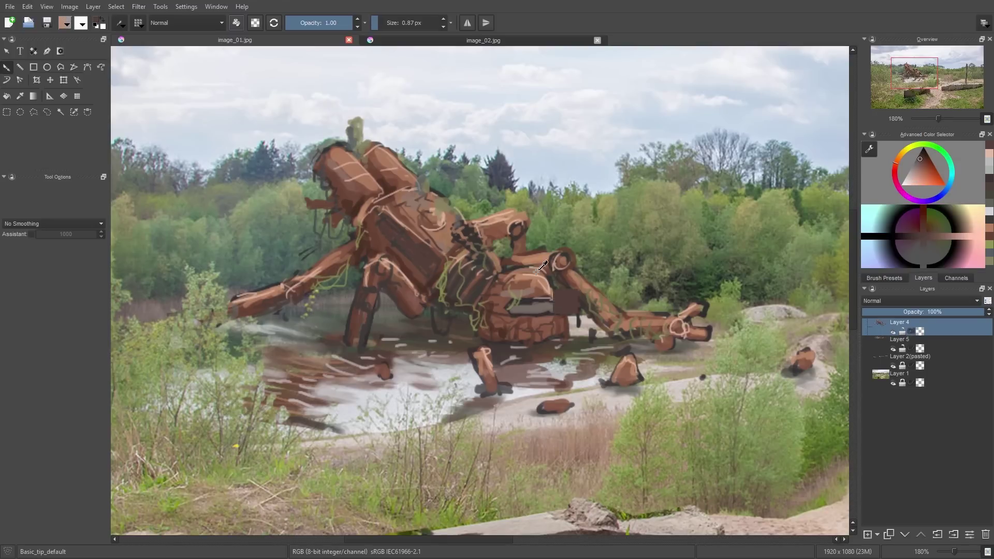
pyautogui.moveTo(474, 296)
pyautogui.keyDown('ctrl'); pyautogui.mouseDown()
pyautogui.moveTo(475, 352)
pyautogui.moveTo(402, 291)
pyautogui.mouseUp(); pyautogui.keyUp('ctrl')
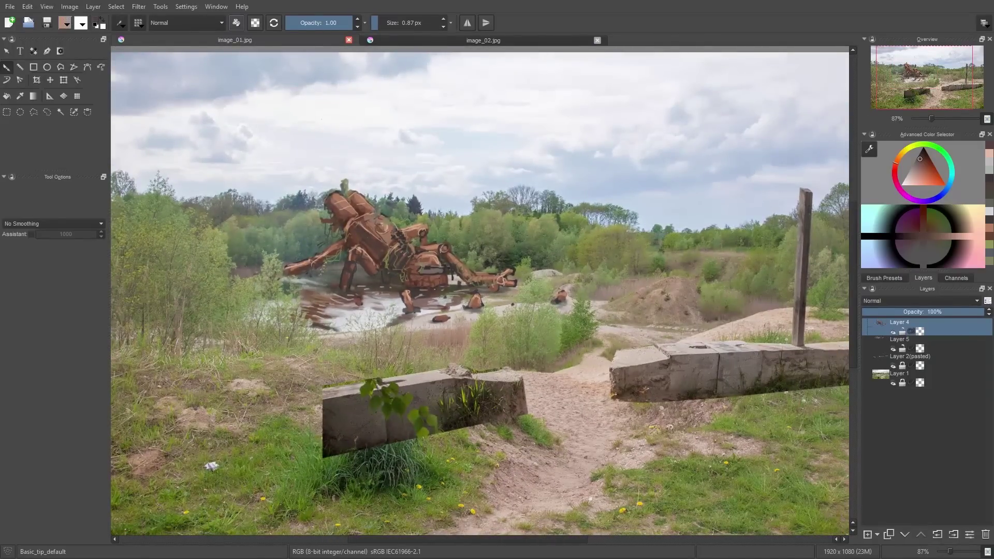
# Step: Add a new layer on top and choose the Basic_mix brush with a size of about 36 px
pyautogui.click(867, 535)
pyautogui.moveTo(510, 394); pyautogui.dragTo(403, 381)
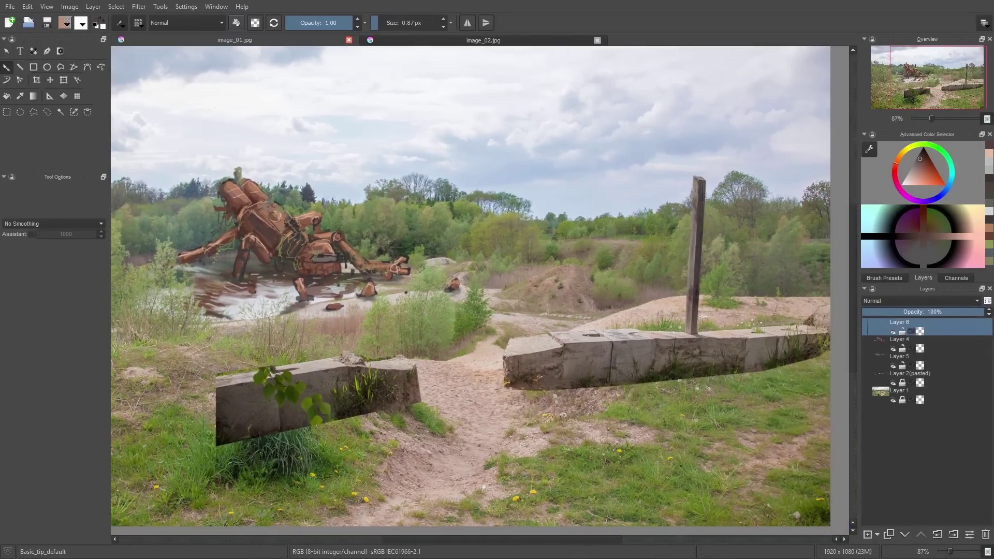
pyautogui.keyDown('shift'); pyautogui.moveTo(541, 358); pyautogui.dragTo(561, 358); pyautogui.keyUp('shift')
pyautogui.rightClick(585, 295)
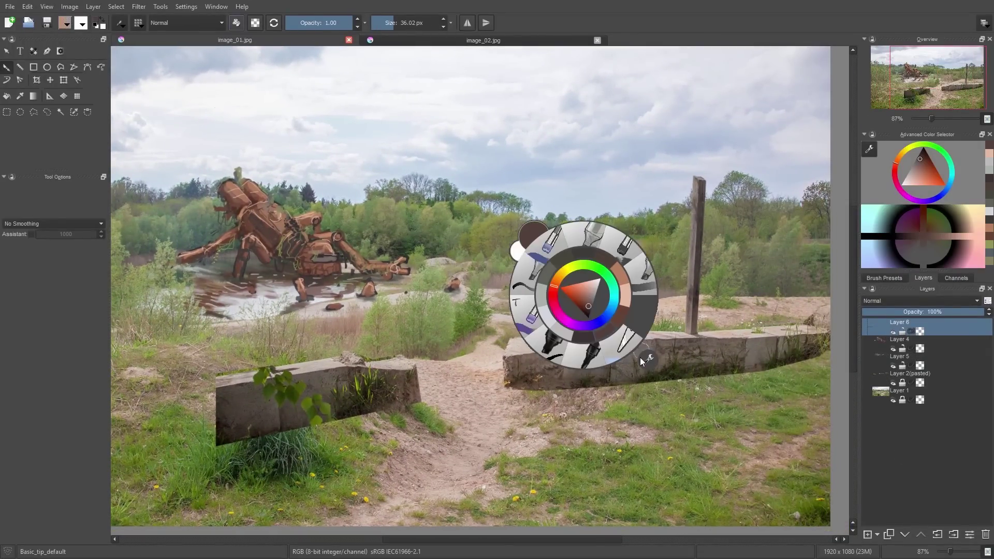
pyautogui.click(648, 358)
pyautogui.click(670, 433)
pyautogui.click(599, 241)
pyautogui.hotkey('ctrl', 'z')
# Step: Sample dark tones near the right concrete wall and paint a soft shadow on the ground along its base
pyautogui.moveTo(623, 395)
pyautogui.mouseDown()
pyautogui.moveTo(623, 379)
pyautogui.moveTo(615, 393)
pyautogui.mouseUp()
pyautogui.keyDown('ctrl'); pyautogui.click(565, 401); pyautogui.keyUp('ctrl')
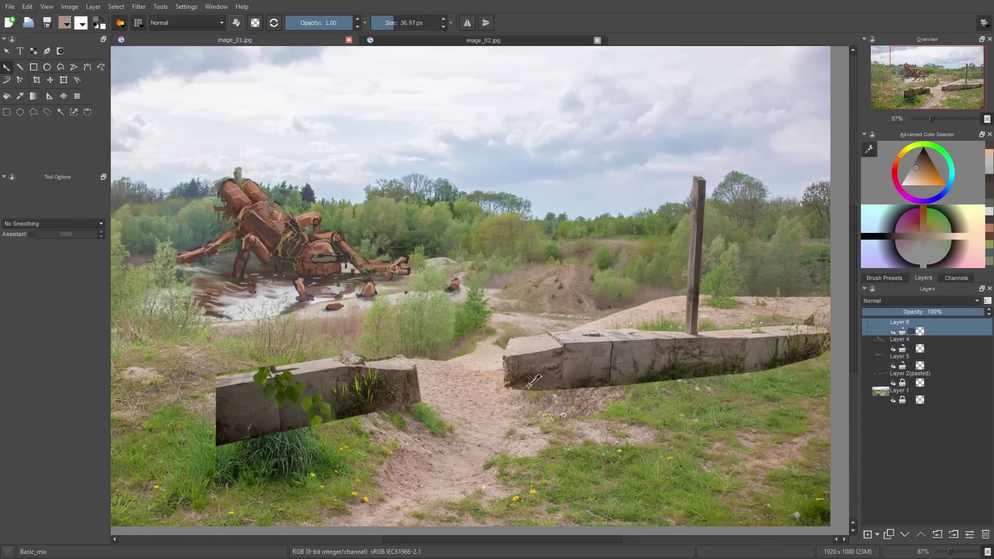
pyautogui.keyDown('ctrl'); pyautogui.click(544, 388); pyautogui.keyUp('ctrl')
pyautogui.moveTo(549, 409)
pyautogui.mouseDown()
pyautogui.moveTo(530, 396)
pyautogui.moveTo(682, 405)
pyautogui.moveTo(687, 393)
pyautogui.moveTo(827, 363)
pyautogui.mouseUp()
pyautogui.keyDown('ctrl'); pyautogui.click(622, 396); pyautogui.keyUp('ctrl')
pyautogui.keyDown('ctrl'); pyautogui.click(653, 379); pyautogui.keyUp('ctrl')
# Step: Paint a dark shadow with sampled browns and greens along the base of the left concrete block
pyautogui.moveTo(233, 451); pyautogui.dragTo(287, 439)
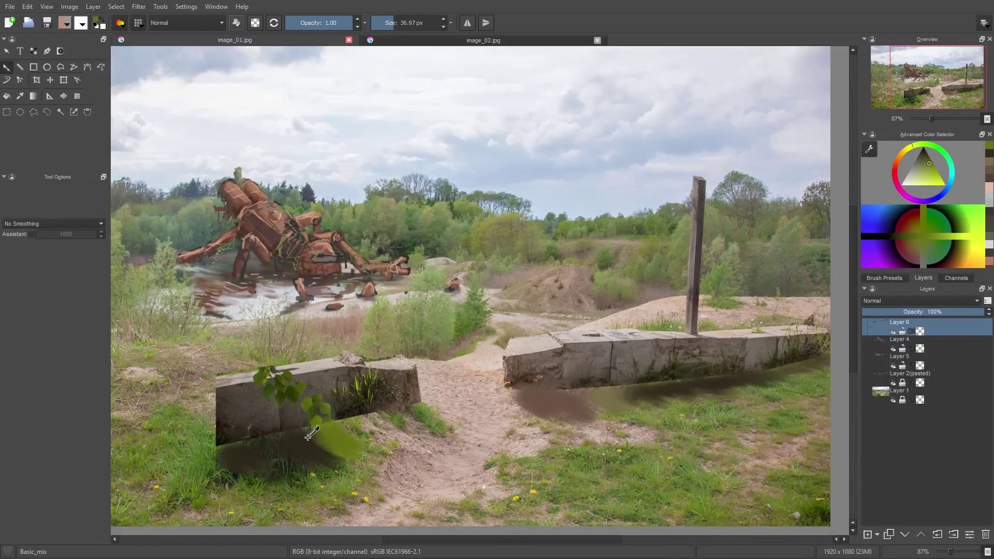
pyautogui.keyDown('ctrl'); pyautogui.click(308, 438); pyautogui.keyUp('ctrl')
pyautogui.moveTo(321, 455); pyautogui.dragTo(240, 460)
pyautogui.keyDown('ctrl'); pyautogui.click(223, 455); pyautogui.keyUp('ctrl')
pyautogui.keyDown('ctrl'); pyautogui.click(397, 397); pyautogui.keyUp('ctrl')
pyautogui.moveTo(331, 434)
pyautogui.mouseDown()
pyautogui.moveTo(349, 449)
pyautogui.moveTo(401, 427)
pyautogui.moveTo(409, 450)
pyautogui.mouseUp()
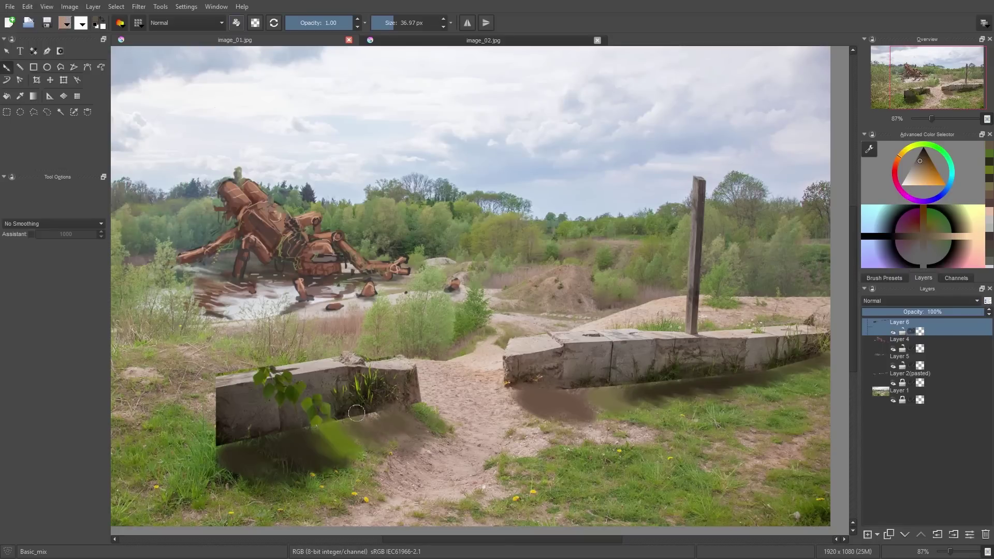
# Step: Extend the shadow into the grass past the left block's outer corner and switch to the Basic_mix_soft brush
pyautogui.keyDown('ctrl'); pyautogui.click(220, 461); pyautogui.keyUp('ctrl')
pyautogui.keyDown('ctrl'); pyautogui.click(239, 484); pyautogui.keyUp('ctrl')
pyautogui.moveTo(217, 463)
pyautogui.mouseDown()
pyautogui.moveTo(246, 474)
pyautogui.moveTo(269, 464)
pyautogui.moveTo(225, 466)
pyautogui.mouseUp()
pyautogui.keyDown('ctrl'); pyautogui.click(289, 454); pyautogui.keyUp('ctrl')
pyautogui.rightClick(355, 411)
pyautogui.click(399, 364)
# Step: Switch to the Block_bristles brush and repaint the left block's front face over the leaves with sampled concrete tones
pyautogui.rightClick(322, 359)
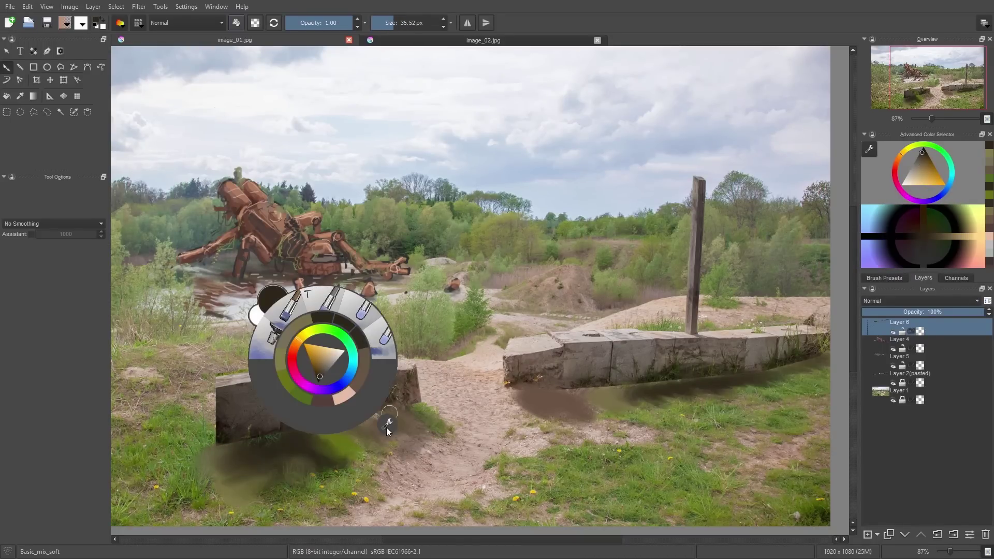
pyautogui.click(382, 339)
pyautogui.moveTo(219, 396)
pyautogui.mouseDown()
pyautogui.moveTo(240, 457)
pyautogui.moveTo(222, 456)
pyautogui.moveTo(279, 425)
pyautogui.moveTo(320, 426)
pyautogui.moveTo(326, 415)
pyautogui.mouseUp()
pyautogui.keyDown('ctrl'); pyautogui.click(223, 434); pyautogui.keyUp('ctrl')
pyautogui.keyDown('ctrl'); pyautogui.click(250, 431); pyautogui.keyUp('ctrl')
pyautogui.keyDown('ctrl'); pyautogui.click(290, 428); pyautogui.keyUp('ctrl')
pyautogui.keyDown('ctrl'); pyautogui.click(334, 434); pyautogui.keyUp('ctrl')
pyautogui.keyDown('ctrl'); pyautogui.click(322, 392); pyautogui.keyUp('ctrl')
pyautogui.moveTo(322, 398)
pyautogui.mouseDown()
pyautogui.moveTo(285, 393)
pyautogui.moveTo(306, 369)
pyautogui.moveTo(252, 377)
pyautogui.moveTo(267, 398)
pyautogui.moveTo(320, 390)
pyautogui.moveTo(354, 403)
pyautogui.moveTo(367, 403)
pyautogui.moveTo(366, 374)
pyautogui.mouseUp()
# Step: Repaint the left block's top edge and inner end with sampled concrete tones, covering the grass tuft
pyautogui.keyDown('ctrl'); pyautogui.click(307, 369); pyautogui.keyUp('ctrl')
pyautogui.keyDown('ctrl'); pyautogui.click(259, 398); pyautogui.keyUp('ctrl')
pyautogui.keyDown('ctrl'); pyautogui.click(335, 389); pyautogui.keyUp('ctrl')
pyautogui.keyDown('ctrl'); pyautogui.click(362, 403); pyautogui.keyUp('ctrl')
pyautogui.moveTo(372, 384); pyautogui.dragTo(390, 366)
pyautogui.keyDown('ctrl'); pyautogui.click(355, 417); pyautogui.keyUp('ctrl')
# Step: Paint over the right wall's lower edge with sampled concrete and shadow tones to merge it into the ground
pyautogui.keyDown('ctrl'); pyautogui.click(565, 384); pyautogui.keyUp('ctrl')
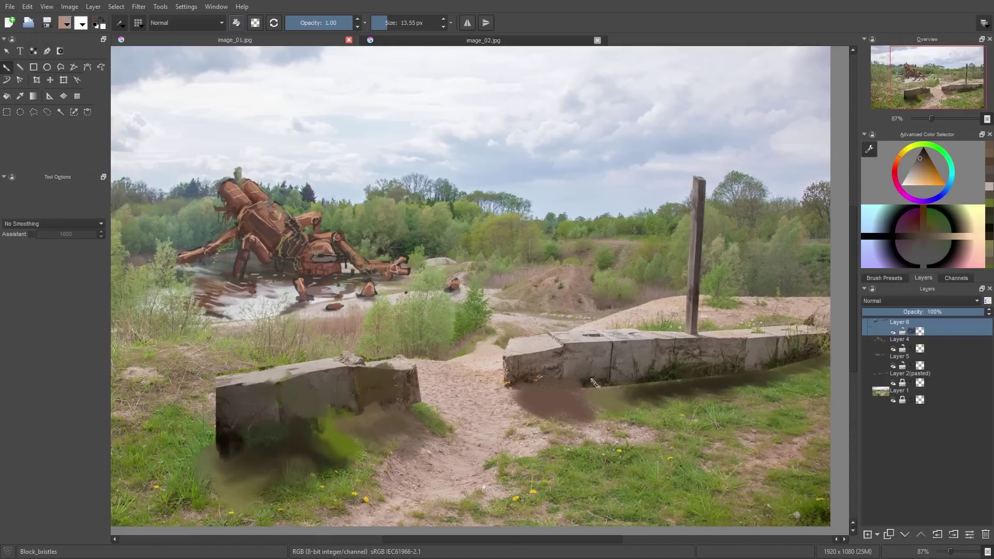
pyautogui.moveTo(584, 393)
pyautogui.mouseDown()
pyautogui.moveTo(510, 391)
pyautogui.moveTo(569, 422)
pyautogui.mouseUp()
pyautogui.moveTo(577, 382)
pyautogui.mouseDown()
pyautogui.moveTo(642, 379)
pyautogui.moveTo(585, 382)
pyautogui.mouseUp()
pyautogui.keyDown('ctrl'); pyautogui.click(623, 372); pyautogui.keyUp('ctrl')
pyautogui.moveTo(648, 373)
pyautogui.mouseDown()
pyautogui.moveTo(732, 363)
pyautogui.moveTo(775, 370)
pyautogui.mouseUp()
pyautogui.keyDown('ctrl'); pyautogui.click(776, 377); pyautogui.keyUp('ctrl')
pyautogui.moveTo(790, 358); pyautogui.dragTo(828, 351)
# Step: Sample the sandy path colour and break up the shadow's edge beside the right wall's near end
pyautogui.keyDown('ctrl'); pyautogui.click(510, 409); pyautogui.keyUp('ctrl')
pyautogui.moveTo(510, 403); pyautogui.dragTo(546, 422)
pyautogui.moveTo(551, 412); pyautogui.dragTo(572, 432)
pyautogui.keyDown('ctrl'); pyautogui.click(436, 422); pyautogui.keyUp('ctrl')
# Step: Paint sampled grass greens and muted browns around the left block's shadow to soften its edges
pyautogui.moveTo(427, 417); pyautogui.dragTo(398, 430)
pyautogui.keyDown('ctrl'); pyautogui.click(314, 499); pyautogui.keyUp('ctrl')
pyautogui.moveTo(326, 469); pyautogui.dragTo(293, 462)
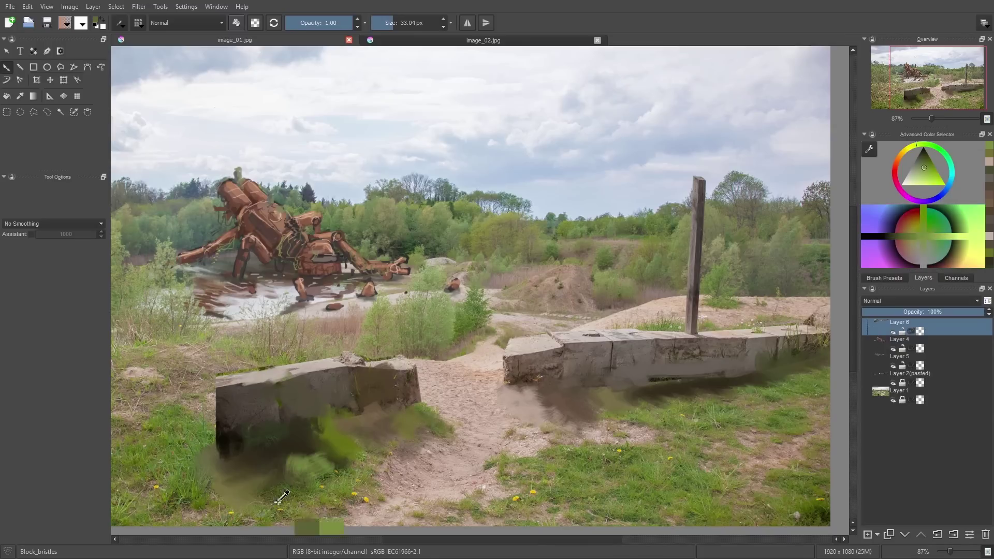
pyautogui.keyDown('ctrl'); pyautogui.click(254, 474); pyautogui.keyUp('ctrl')
pyautogui.moveTo(244, 481); pyautogui.dragTo(182, 456)
# Step: Reshape the left block's outer end by painting sampled grass and sand tones over its straight cut edge
pyautogui.keyDown('ctrl'); pyautogui.click(209, 434); pyautogui.keyUp('ctrl')
pyautogui.keyDown('ctrl'); pyautogui.click(225, 417); pyautogui.keyUp('ctrl')
pyautogui.moveTo(263, 437)
pyautogui.keyDown('shift'); pyautogui.mouseDown()
pyautogui.moveTo(213, 386)
pyautogui.moveTo(226, 394)
pyautogui.moveTo(207, 406)
pyautogui.mouseUp(); pyautogui.keyUp('shift')
pyautogui.keyDown('ctrl'); pyautogui.click(207, 394); pyautogui.keyUp('ctrl')
pyautogui.moveTo(222, 376); pyautogui.dragTo(194, 396)
pyautogui.keyDown('ctrl'); pyautogui.click(193, 378); pyautogui.keyUp('ctrl')
pyautogui.keyDown('shift'); pyautogui.moveTo(280, 407); pyautogui.dragTo(277, 406); pyautogui.keyUp('shift')
pyautogui.keyDown('ctrl'); pyautogui.click(249, 376); pyautogui.keyUp('ctrl')
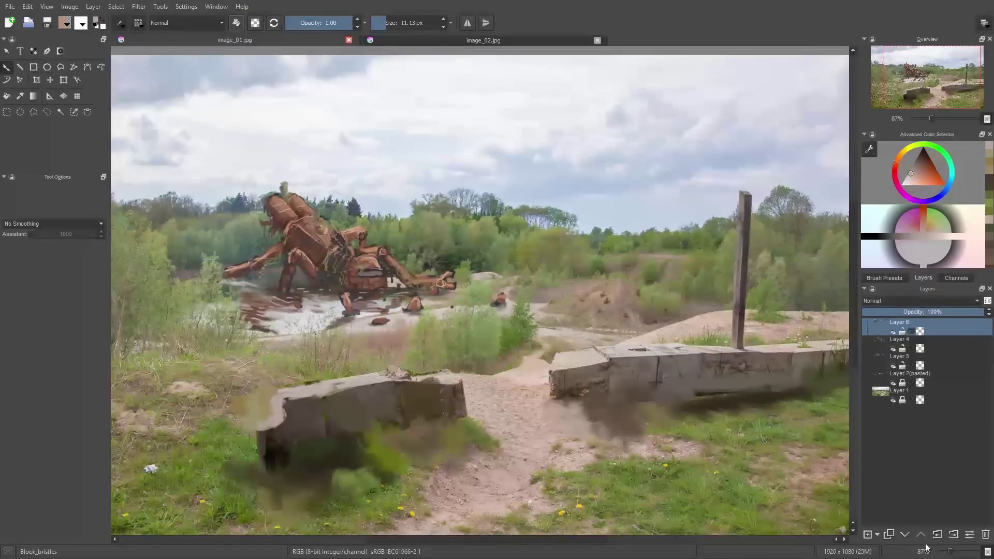
# Step: Add a paint layer and block in a dark standing figure with outstretched arms on top of the right wall
pyautogui.click(867, 534)
pyautogui.keyDown('ctrl'); pyautogui.click(766, 403); pyautogui.keyUp('ctrl')
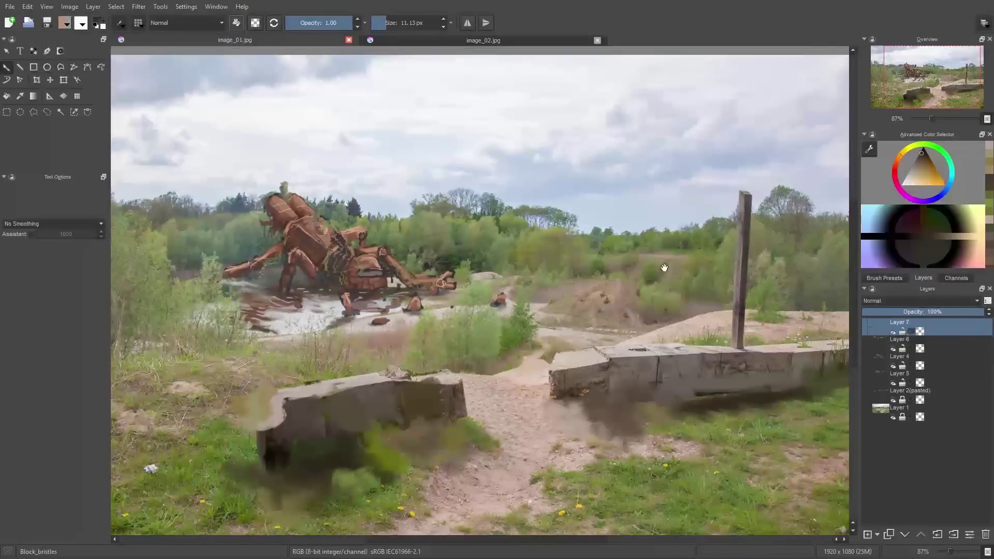
pyautogui.keyDown('shift'); pyautogui.moveTo(665, 269); pyautogui.dragTo(662, 269); pyautogui.keyUp('shift')
pyautogui.moveTo(665, 269); pyautogui.dragTo(626, 290)
pyautogui.moveTo(647, 168); pyautogui.dragTo(632, 276)
pyautogui.moveTo(648, 212)
pyautogui.mouseDown()
pyautogui.moveTo(674, 239)
pyautogui.moveTo(534, 229)
pyautogui.mouseUp()
pyautogui.moveTo(632, 278)
pyautogui.mouseDown()
pyautogui.moveTo(617, 365)
pyautogui.moveTo(647, 363)
pyautogui.mouseUp()
pyautogui.moveTo(626, 215); pyautogui.dragTo(625, 280)
# Step: Refine the standing figure's silhouette by alternately erasing and repainting its head, arms and legs
pyautogui.press('e')
pyautogui.press('e')
pyautogui.press('e')
pyautogui.moveTo(632, 176)
pyautogui.mouseDown()
pyautogui.moveTo(638, 207)
pyautogui.moveTo(704, 212)
pyautogui.moveTo(636, 358)
pyautogui.moveTo(616, 367)
pyautogui.moveTo(569, 228)
pyautogui.mouseUp()
pyautogui.press('e')
pyautogui.press('e')
pyautogui.press('e')
pyautogui.press('e')
pyautogui.moveTo(628, 219); pyautogui.dragTo(673, 228)
pyautogui.press('e')
# Step: Paint a large dark silhouette of a person with raised hands in the left foreground, trimming its edges with the eraser
pyautogui.keyDown('shift'); pyautogui.moveTo(363, 290); pyautogui.dragTo(379, 290); pyautogui.keyUp('shift')
pyautogui.moveTo(362, 290); pyautogui.dragTo(544, 244)
pyautogui.moveTo(316, 202)
pyautogui.mouseDown()
pyautogui.moveTo(322, 261)
pyautogui.moveTo(305, 310)
pyautogui.moveTo(337, 310)
pyautogui.mouseUp()
pyautogui.press('e')
pyautogui.press('e')
pyautogui.moveTo(262, 173); pyautogui.dragTo(261, 290)
pyautogui.moveTo(207, 326)
pyautogui.mouseDown()
pyautogui.moveTo(300, 476)
pyautogui.moveTo(191, 394)
pyautogui.mouseUp()
pyautogui.moveTo(190, 343)
pyautogui.keyDown('shift'); pyautogui.mouseDown()
pyautogui.moveTo(336, 373)
pyautogui.moveTo(321, 227)
pyautogui.moveTo(249, 207)
pyautogui.moveTo(283, 167)
pyautogui.moveTo(303, 192)
pyautogui.mouseUp(); pyautogui.keyUp('shift')
pyautogui.moveTo(389, 248); pyautogui.dragTo(341, 251)
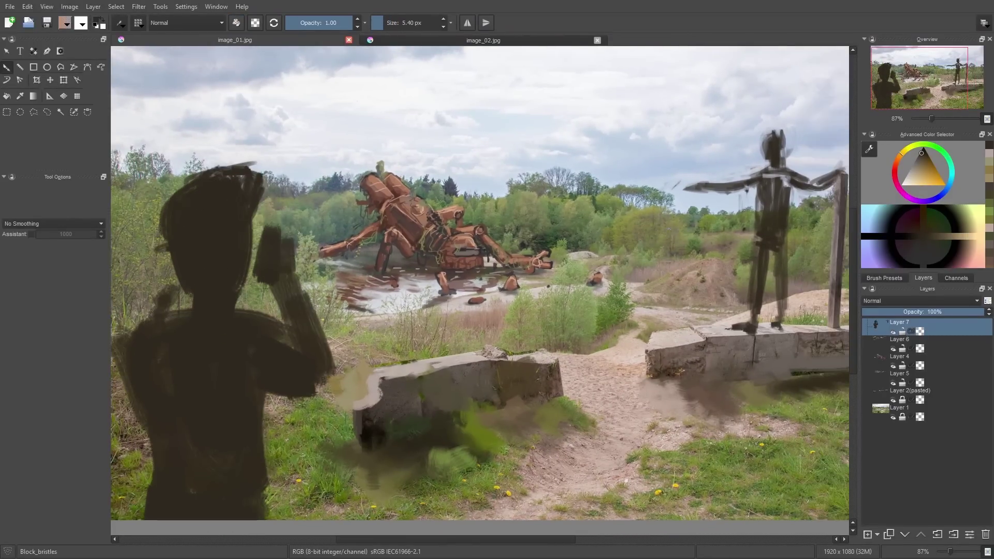
pyautogui.moveTo(383, 207); pyautogui.dragTo(386, 227)
# Step: Paint the standing figure's jacket and sleeves in dark muted blue
pyautogui.click(948, 187)
pyautogui.click(920, 163)
pyautogui.moveTo(673, 233); pyautogui.dragTo(533, 270)
pyautogui.moveTo(629, 215)
pyautogui.mouseDown()
pyautogui.moveTo(634, 272)
pyautogui.moveTo(693, 215)
pyautogui.mouseUp()
# Step: Paint the standing figure's trousers in muted purple with darker shading down the legs
pyautogui.click(919, 162)
pyautogui.moveTo(619, 259)
pyautogui.mouseDown()
pyautogui.moveTo(640, 274)
pyautogui.moveTo(612, 348)
pyautogui.mouseUp()
pyautogui.click(897, 184)
pyautogui.click(917, 163)
pyautogui.moveTo(637, 280)
pyautogui.mouseDown()
pyautogui.moveTo(636, 365)
pyautogui.moveTo(610, 339)
pyautogui.mouseUp()
pyautogui.moveTo(645, 277)
pyautogui.mouseDown()
pyautogui.moveTo(642, 306)
pyautogui.moveTo(613, 340)
pyautogui.mouseUp()
pyautogui.click(923, 160)
pyautogui.moveTo(642, 281); pyautogui.dragTo(637, 357)
# Step: Shade the standing figure's jacket with sampled tones and add lighter blue highlights on the torso and sleeves
pyautogui.keyDown('ctrl'); pyautogui.click(634, 233); pyautogui.keyUp('ctrl')
pyautogui.moveTo(693, 210); pyautogui.dragTo(641, 266)
pyautogui.keyDown('ctrl'); pyautogui.click(633, 189); pyautogui.keyUp('ctrl')
pyautogui.keyDown('ctrl'); pyautogui.click(642, 223); pyautogui.keyUp('ctrl')
pyautogui.moveTo(655, 200)
pyautogui.mouseDown()
pyautogui.moveTo(624, 217)
pyautogui.moveTo(565, 222)
pyautogui.mouseUp()
pyautogui.click(916, 173)
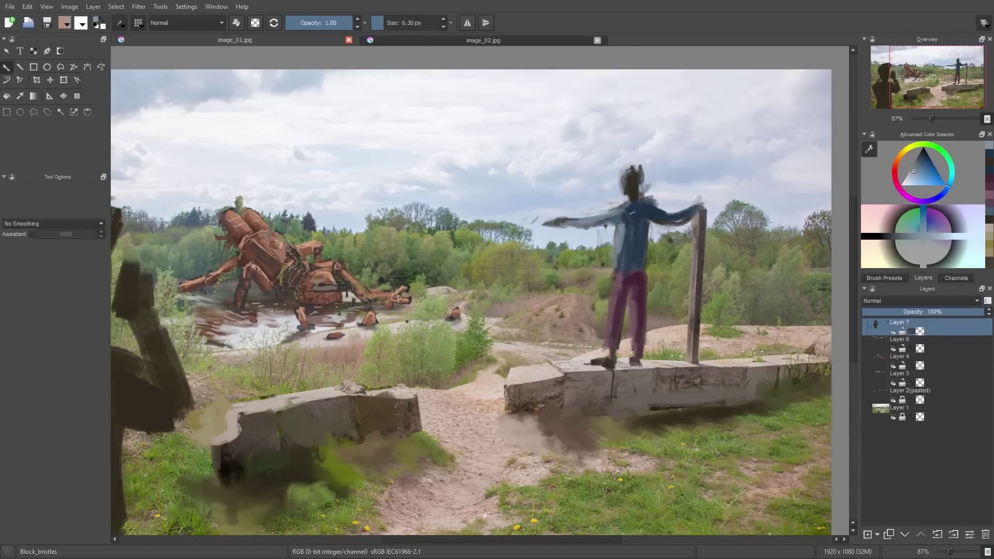
pyautogui.moveTo(624, 209); pyautogui.dragTo(648, 222)
# Step: Paint skin tones on both figures' faces and hands and colour the standing figure's hair brown
pyautogui.click(898, 159)
pyautogui.click(912, 172)
pyautogui.click(915, 173)
pyautogui.moveTo(624, 176); pyautogui.dragTo(627, 192)
pyautogui.moveTo(548, 225); pyautogui.dragTo(559, 222)
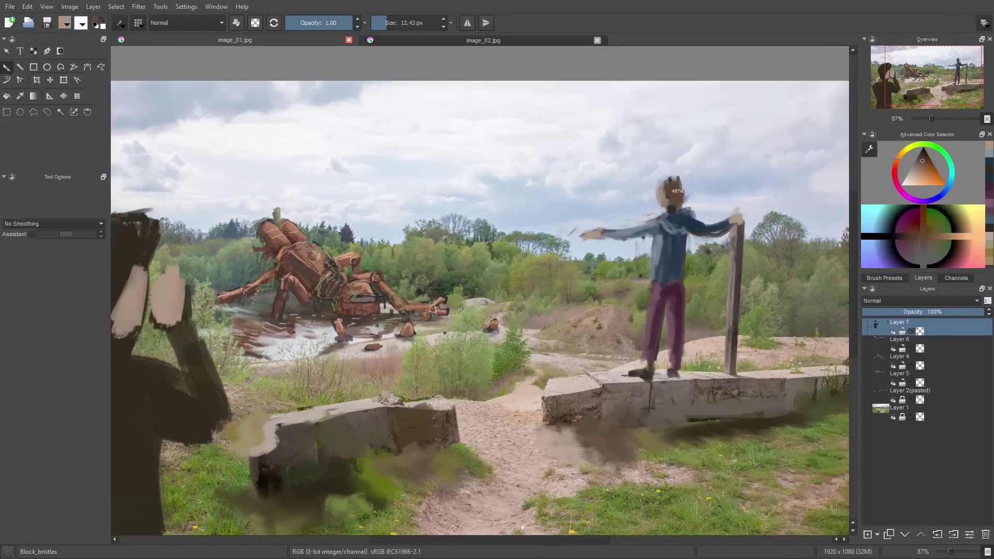
# Step: Paint the foreground figure's sweater dark red and the visible strip of trousers below it blue
pyautogui.moveTo(567, 265)
pyautogui.mouseDown()
pyautogui.moveTo(691, 265)
pyautogui.moveTo(688, 276)
pyautogui.mouseUp()
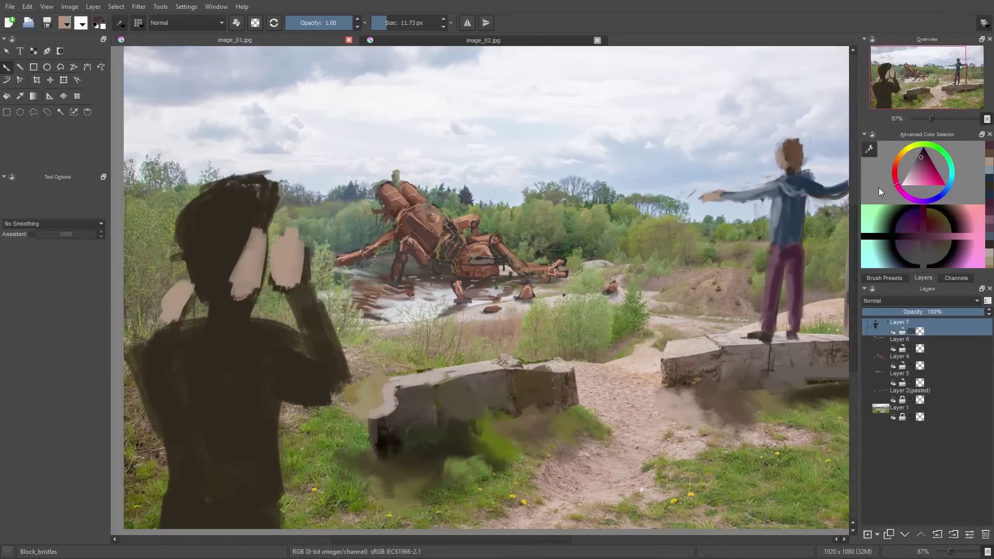
pyautogui.click(895, 169)
pyautogui.click(923, 164)
pyautogui.moveTo(178, 407)
pyautogui.mouseDown()
pyautogui.moveTo(246, 484)
pyautogui.moveTo(223, 332)
pyautogui.mouseUp()
pyautogui.moveTo(222, 331)
pyautogui.mouseDown()
pyautogui.moveTo(312, 387)
pyautogui.moveTo(300, 290)
pyautogui.mouseUp()
pyautogui.click(948, 187)
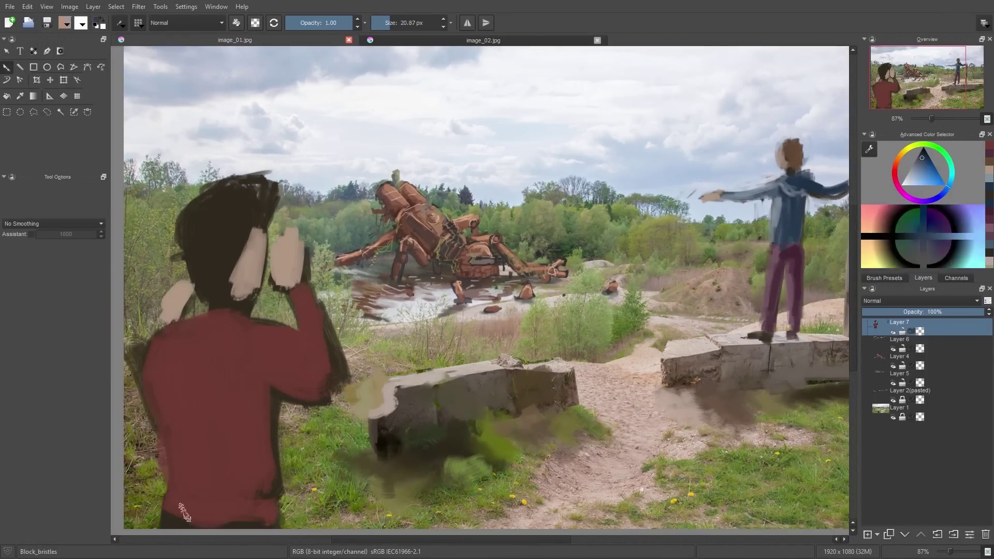
pyautogui.moveTo(275, 520); pyautogui.dragTo(501, 370)
pyautogui.moveTo(386, 374); pyautogui.dragTo(499, 377)
pyautogui.moveTo(499, 311); pyautogui.dragTo(493, 417)
# Step: Shade the foreground figure's sweater with darker reds and erase the stray dark edges around the silhouette
pyautogui.click(895, 169)
pyautogui.moveTo(409, 455)
pyautogui.mouseDown()
pyautogui.moveTo(435, 339)
pyautogui.moveTo(466, 373)
pyautogui.moveTo(427, 471)
pyautogui.mouseUp()
pyautogui.click(931, 163)
pyautogui.moveTo(456, 333)
pyautogui.mouseDown()
pyautogui.moveTo(426, 368)
pyautogui.moveTo(510, 384)
pyautogui.mouseUp()
pyautogui.press('e')
pyautogui.moveTo(513, 298)
pyautogui.mouseDown()
pyautogui.moveTo(533, 384)
pyautogui.moveTo(464, 482)
pyautogui.mouseUp()
pyautogui.moveTo(313, 370); pyautogui.dragTo(363, 306)
# Step: Add lighter red to the foreground figure's raised sleeve and extend sampled skin tone over the neck and jaw
pyautogui.click(920, 168)
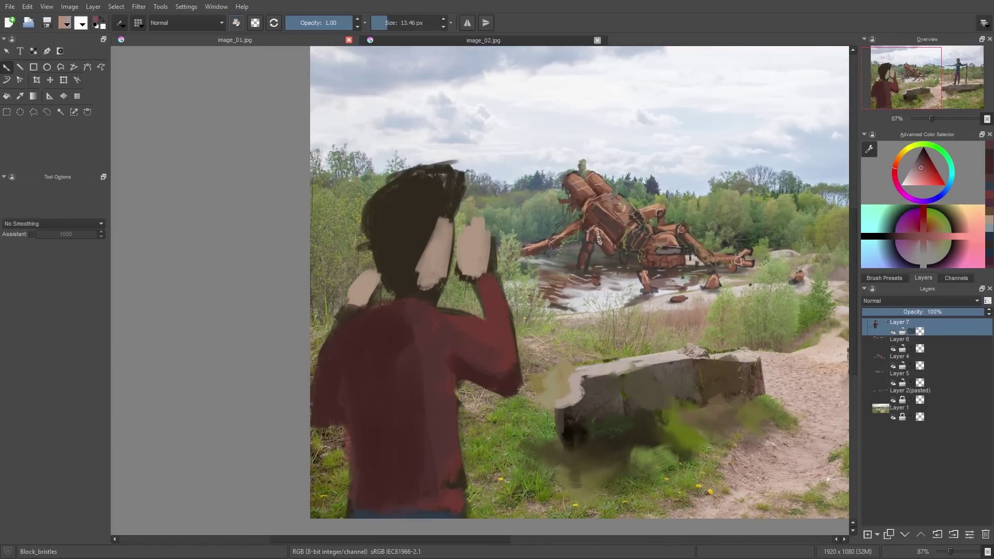
pyautogui.moveTo(492, 279); pyautogui.dragTo(513, 350)
pyautogui.moveTo(486, 332)
pyautogui.mouseDown()
pyautogui.moveTo(452, 318)
pyautogui.moveTo(464, 331)
pyautogui.mouseUp()
pyautogui.keyDown('ctrl'); pyautogui.click(437, 254); pyautogui.keyUp('ctrl')
pyautogui.moveTo(427, 282)
pyautogui.mouseDown()
pyautogui.moveTo(401, 305)
pyautogui.moveTo(450, 238)
pyautogui.mouseUp()
# Step: Erase the ragged top of the foreground figure's hair and paint a red cap with a peak over it
pyautogui.keyDown('ctrl'); pyautogui.click(385, 357); pyautogui.keyUp('ctrl')
pyautogui.moveTo(414, 194); pyautogui.dragTo(440, 204)
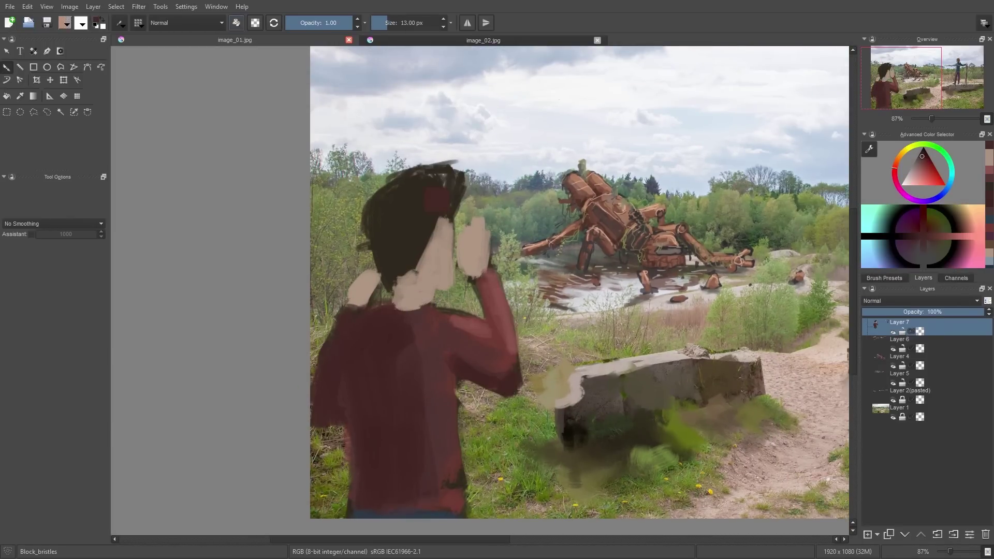
pyautogui.press('e')
pyautogui.moveTo(458, 164)
pyautogui.mouseDown()
pyautogui.moveTo(396, 174)
pyautogui.moveTo(427, 230)
pyautogui.mouseUp()
pyautogui.keyDown('ctrl'); pyautogui.click(499, 305); pyautogui.keyUp('ctrl')
pyautogui.moveTo(388, 183); pyautogui.dragTo(440, 217)
pyautogui.moveTo(446, 214)
pyautogui.mouseDown()
pyautogui.moveTo(470, 181)
pyautogui.moveTo(458, 199)
pyautogui.mouseUp()
# Step: Shade and highlight the red cap and brighten the raised sleeve with lighter red strokes
pyautogui.keyDown('ctrl'); pyautogui.click(490, 332); pyautogui.keyUp('ctrl')
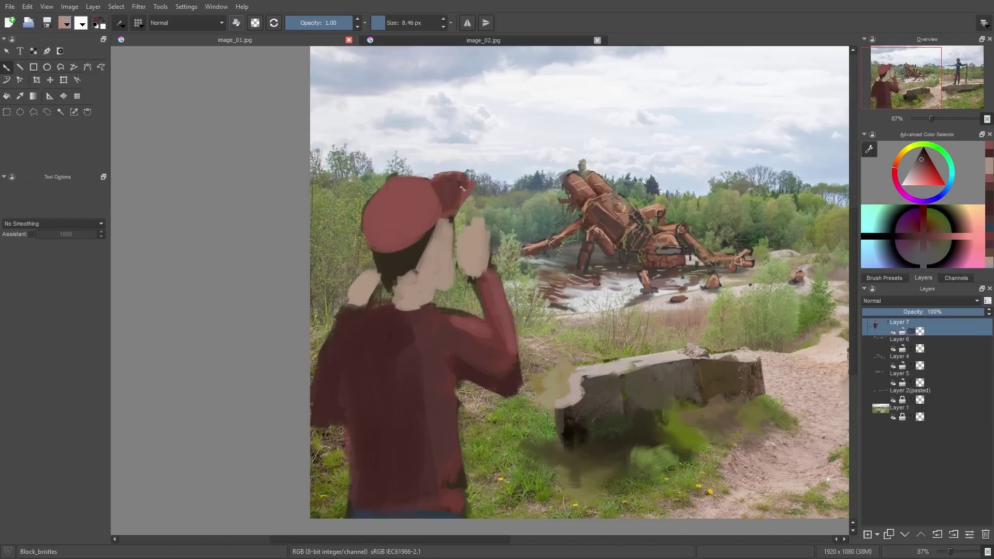
pyautogui.moveTo(373, 243); pyautogui.dragTo(417, 230)
pyautogui.click(915, 173)
pyautogui.moveTo(386, 187)
pyautogui.mouseDown()
pyautogui.moveTo(432, 182)
pyautogui.moveTo(444, 215)
pyautogui.mouseUp()
pyautogui.moveTo(492, 280); pyautogui.dragTo(513, 354)
# Step: Sample the foreground figure's skin colour and add warmer tones to the neck and face
pyautogui.keyDown('ctrl'); pyautogui.click(474, 246); pyautogui.keyUp('ctrl')
pyautogui.click(926, 174)
pyautogui.moveTo(399, 284); pyautogui.dragTo(422, 306)
pyautogui.moveTo(437, 233)
pyautogui.mouseDown()
pyautogui.moveTo(427, 285)
pyautogui.moveTo(448, 280)
pyautogui.mouseUp()
# Step: Paint a hood with dark folds and lighter edges onto the foreground figure's sweater and detail its shading
pyautogui.click(909, 179)
pyautogui.moveTo(466, 388); pyautogui.dragTo(440, 301)
pyautogui.moveTo(420, 344); pyautogui.dragTo(431, 427)
pyautogui.click(920, 152)
pyautogui.moveTo(353, 430); pyautogui.dragTo(295, 481)
pyautogui.moveTo(290, 299)
pyautogui.mouseDown()
pyautogui.moveTo(348, 277)
pyautogui.moveTo(317, 339)
pyautogui.mouseUp()
pyautogui.keyDown('ctrl'); pyautogui.click(377, 444); pyautogui.keyUp('ctrl')
pyautogui.moveTo(279, 286)
pyautogui.mouseDown()
pyautogui.moveTo(258, 328)
pyautogui.moveTo(298, 352)
pyautogui.moveTo(316, 320)
pyautogui.mouseUp()
pyautogui.moveTo(278, 346); pyautogui.dragTo(326, 346)
pyautogui.moveTo(434, 357); pyautogui.dragTo(448, 377)
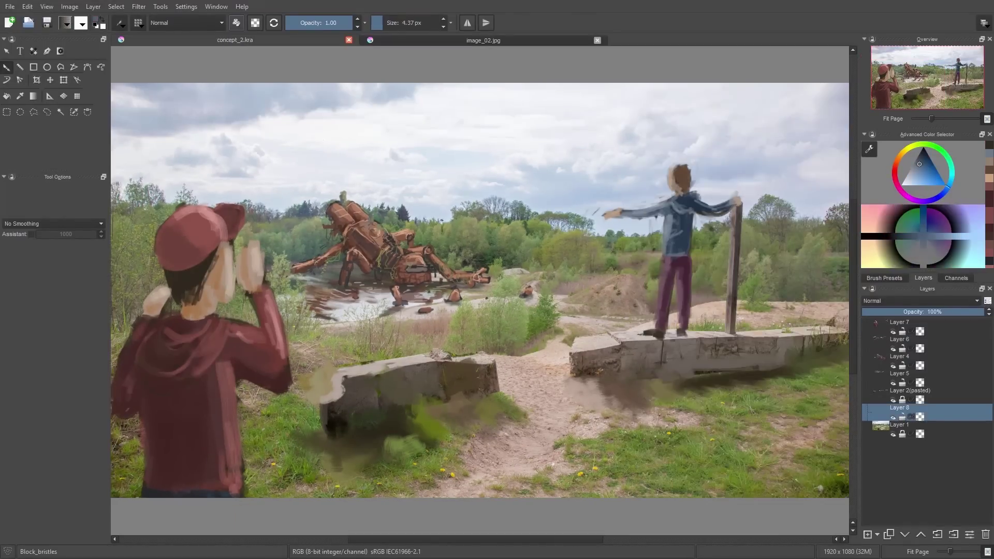
# Step: Paint a distant grey-blue tower with a boxy top and braced legs rising behind the trees
pyautogui.moveTo(443, 175); pyautogui.dragTo(442, 226)
pyautogui.scroll(3, 472, 162)
pyautogui.moveTo(473, 162); pyautogui.dragTo(496, 282)
pyautogui.moveTo(442, 180); pyautogui.dragTo(468, 180)
pyautogui.moveTo(440, 203)
pyautogui.mouseDown()
pyautogui.moveTo(457, 201)
pyautogui.moveTo(429, 201)
pyautogui.mouseUp()
pyautogui.moveTo(433, 194)
pyautogui.mouseDown()
pyautogui.moveTo(422, 283)
pyautogui.moveTo(430, 202)
pyautogui.mouseUp()
pyautogui.moveTo(435, 207)
pyautogui.mouseDown()
pyautogui.moveTo(448, 181)
pyautogui.moveTo(468, 238)
pyautogui.mouseUp()
pyautogui.moveTo(451, 228); pyautogui.dragTo(434, 229)
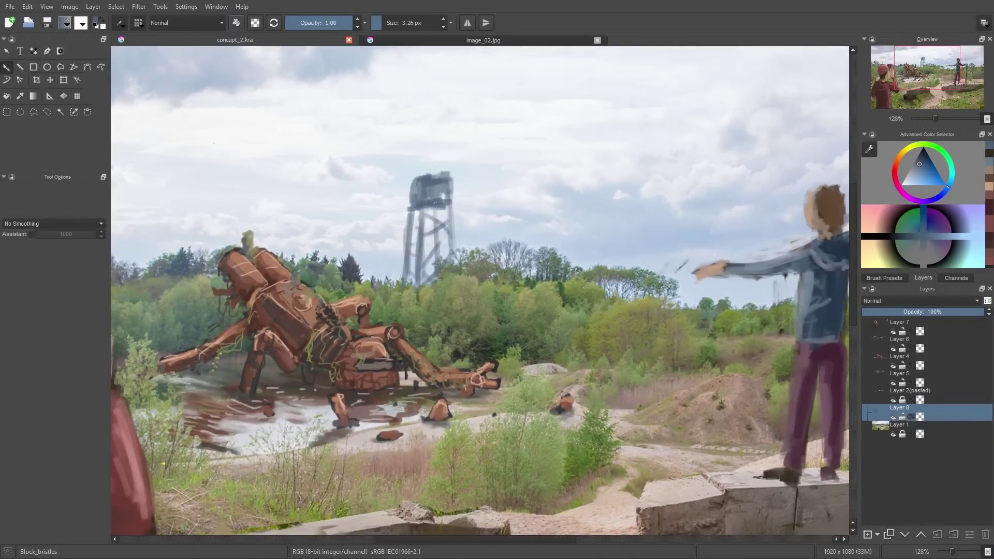
# Step: Add light and dark details to the tower's top section using tones sampled from it
pyautogui.keyDown('ctrl'); pyautogui.click(443, 190); pyautogui.keyUp('ctrl')
pyautogui.moveTo(431, 188); pyautogui.dragTo(445, 190)
pyautogui.keyDown('ctrl'); pyautogui.click(429, 196); pyautogui.keyUp('ctrl')
pyautogui.moveTo(436, 196); pyautogui.dragTo(453, 195)
# Step: Paint small grey-blue ruins along the horizon and darken the tower while adding thin masts to its top
pyautogui.moveTo(676, 297)
pyautogui.mouseDown()
pyautogui.moveTo(744, 309)
pyautogui.moveTo(682, 301)
pyautogui.moveTo(691, 253)
pyautogui.mouseUp()
pyautogui.moveTo(691, 252); pyautogui.dragTo(758, 230)
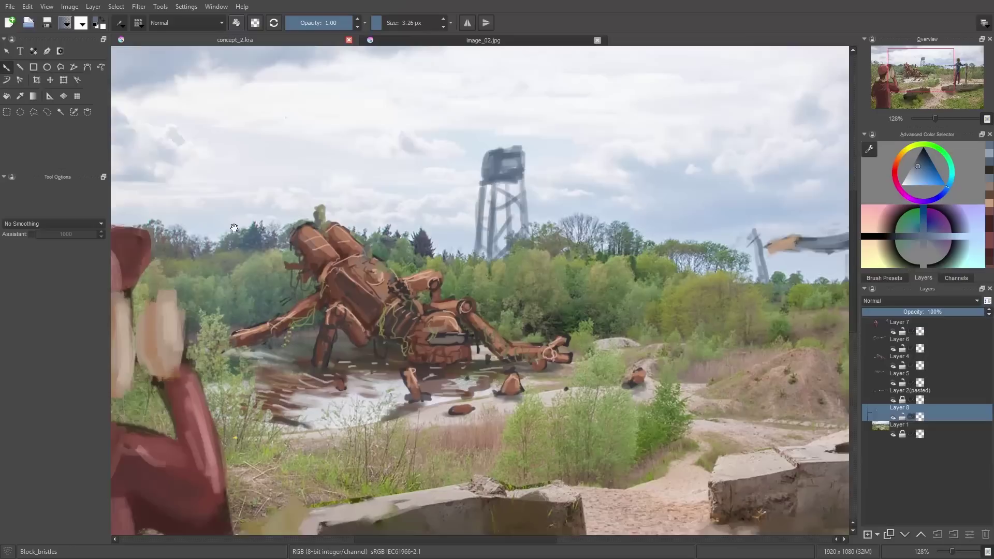
pyautogui.moveTo(216, 251); pyautogui.dragTo(263, 191)
pyautogui.moveTo(251, 228)
pyautogui.mouseDown()
pyautogui.moveTo(286, 204)
pyautogui.moveTo(260, 204)
pyautogui.mouseUp()
pyautogui.moveTo(438, 227); pyautogui.dragTo(421, 233)
pyautogui.moveTo(421, 232); pyautogui.dragTo(430, 264)
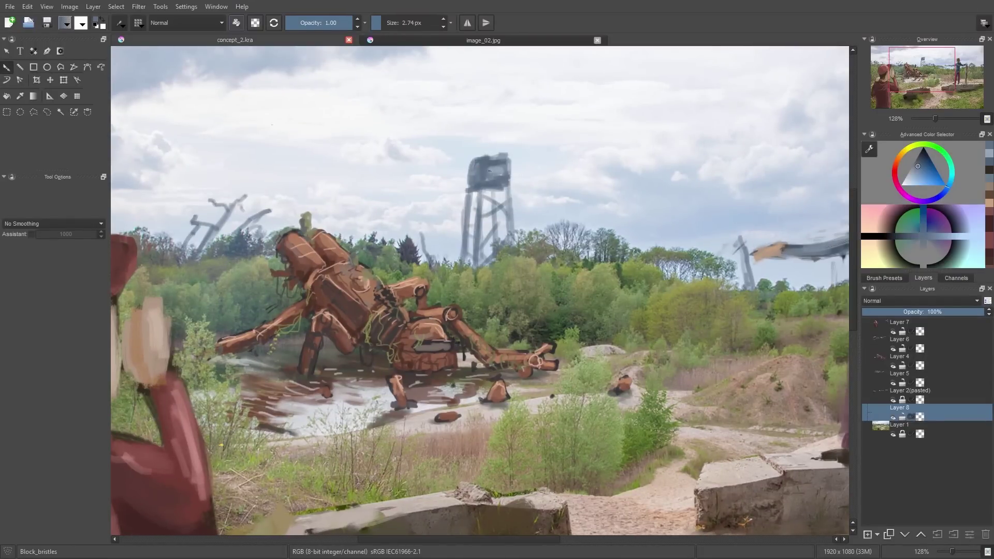
pyautogui.click(920, 161)
pyautogui.moveTo(472, 163); pyautogui.dragTo(488, 260)
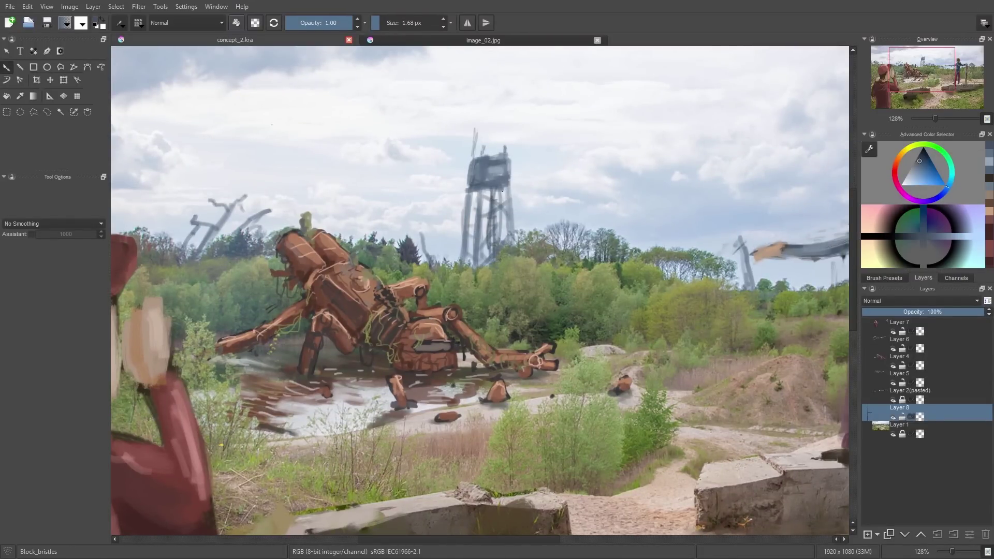
# Step: Crop the image to 1760 × 990 px at a 1.78 ratio, offset 10 px horizontally and 53 px vertically
pyautogui.press('2')
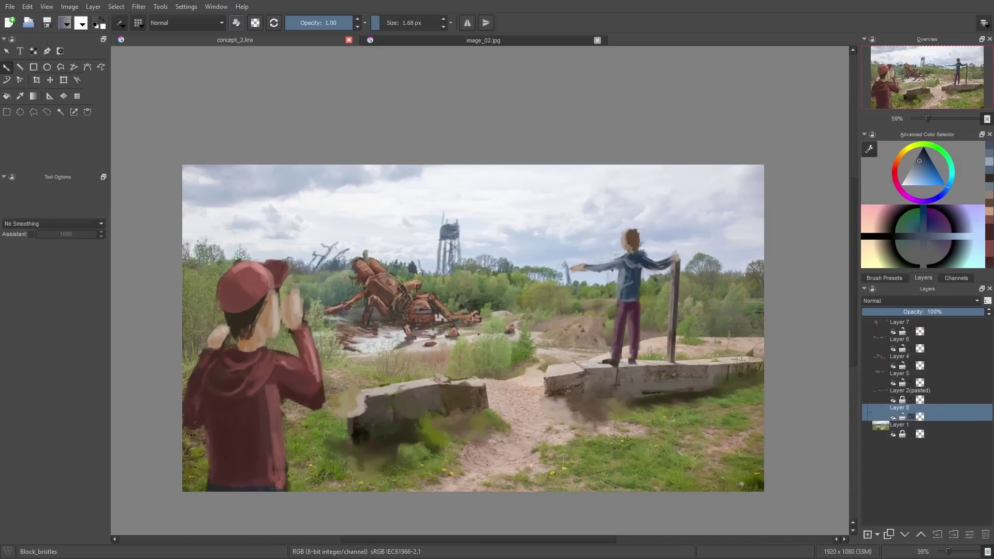
pyautogui.click(36, 80)
pyautogui.click(293, 224)
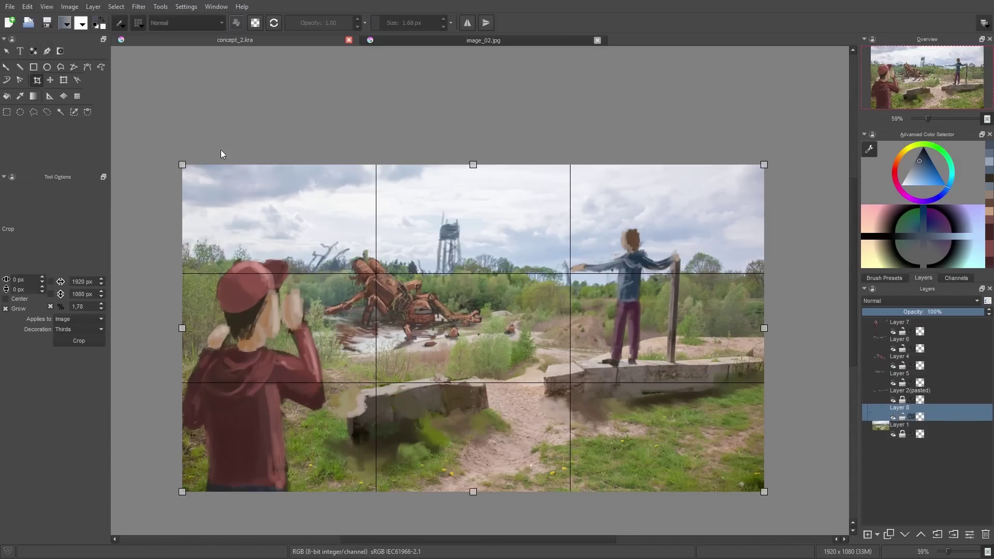
pyautogui.moveTo(179, 165); pyautogui.dragTo(229, 191)
pyautogui.click(204, 211)
pyautogui.moveTo(315, 316); pyautogui.dragTo(271, 311)
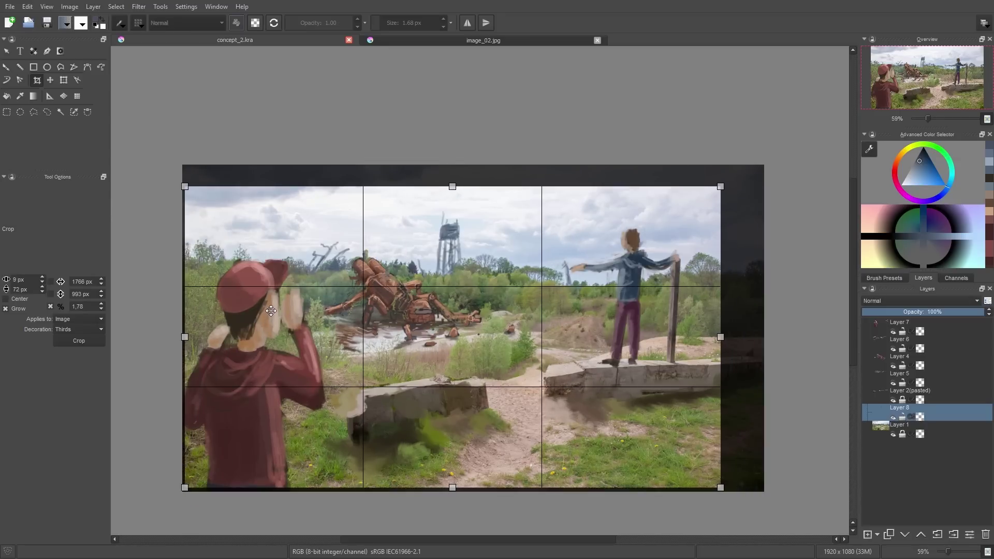
pyautogui.moveTo(721, 186); pyautogui.dragTo(718, 188)
pyautogui.moveTo(529, 312)
pyautogui.mouseDown()
pyautogui.moveTo(528, 298)
pyautogui.moveTo(530, 305)
pyautogui.mouseUp()
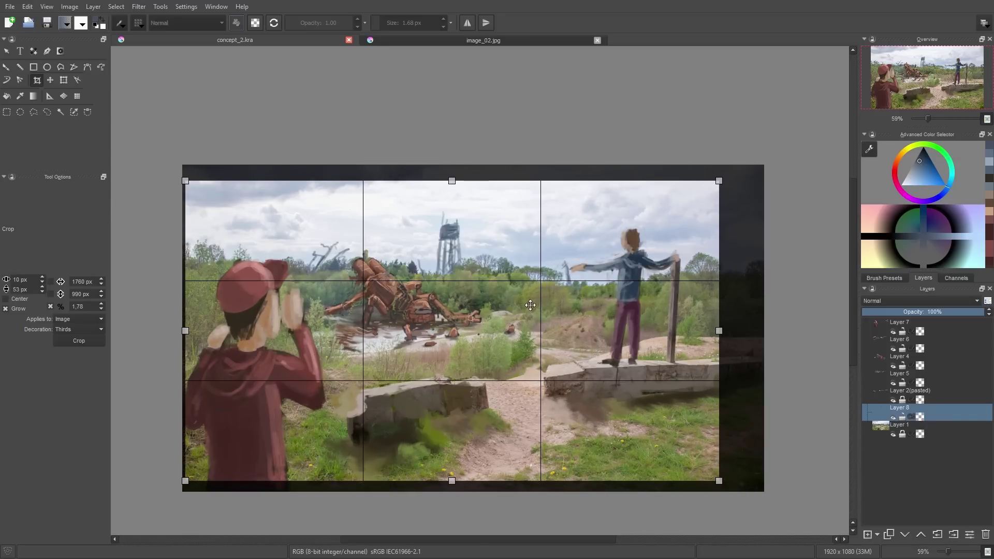
pyautogui.press('Return')
pyautogui.scroll(2, 382, 375)
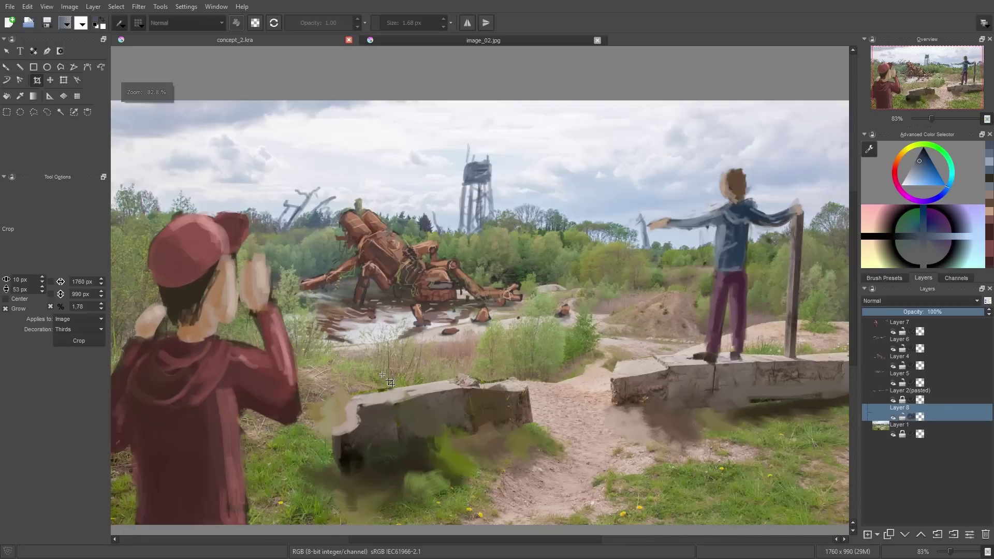
pyautogui.scroll(-2, 382, 375)
# Step: Make Layer 7, which holds the two figures, the active layer
pyautogui.click(965, 324)
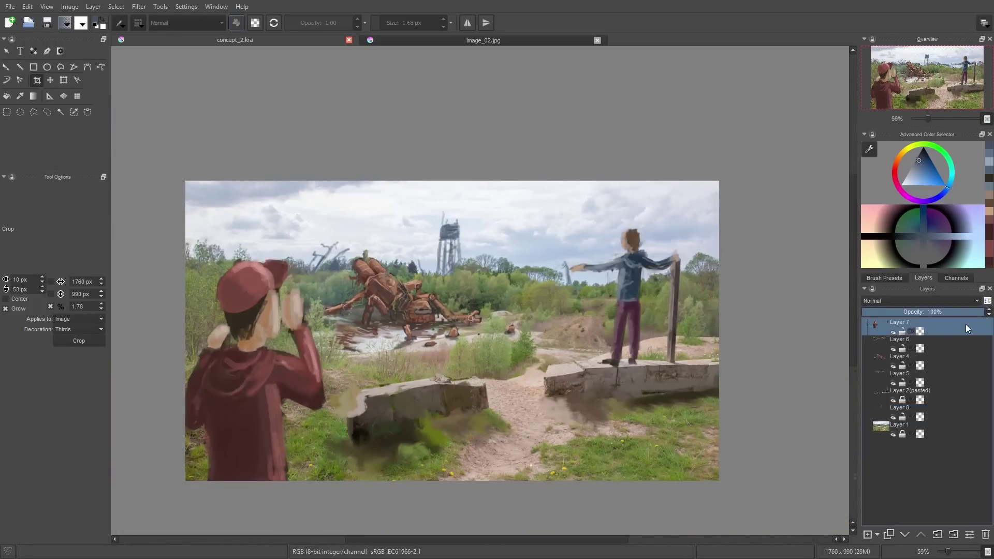
pyautogui.scroll(1, 449, 368)
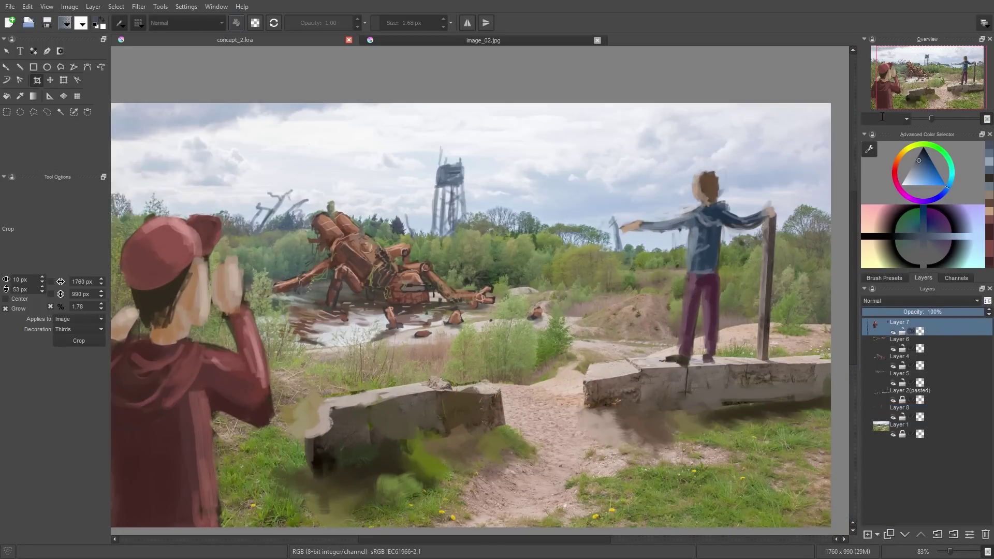
pyautogui.click(908, 120)
pyautogui.click(893, 137)
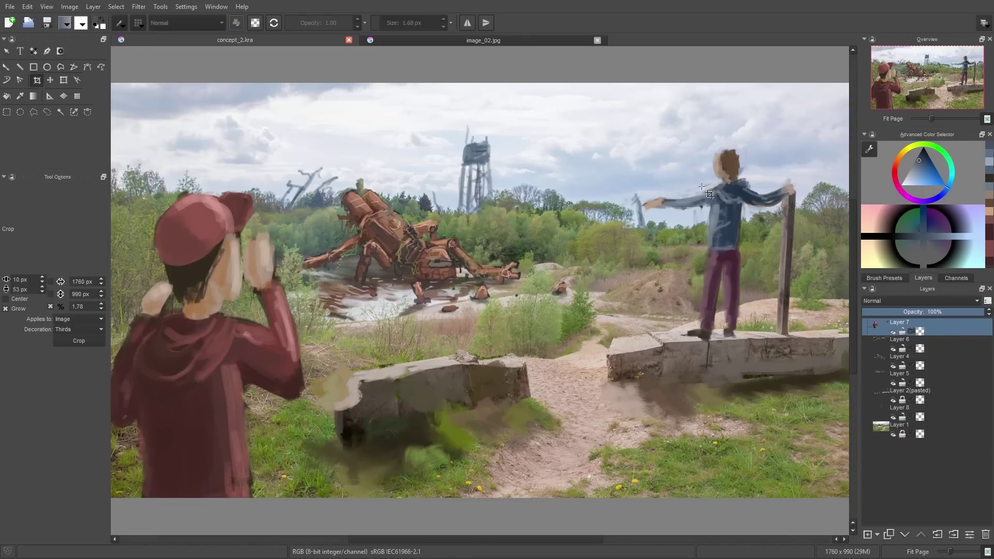
# Step: Try a Levels filter on Layer 7 with the input black level at 97
pyautogui.click(139, 7)
pyautogui.moveTo(156, 32)
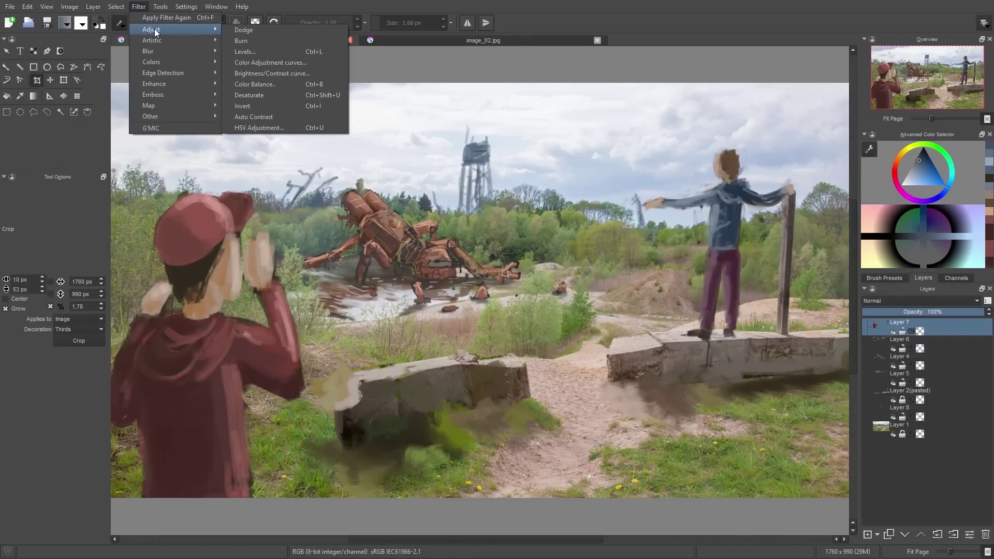
pyautogui.click(263, 51)
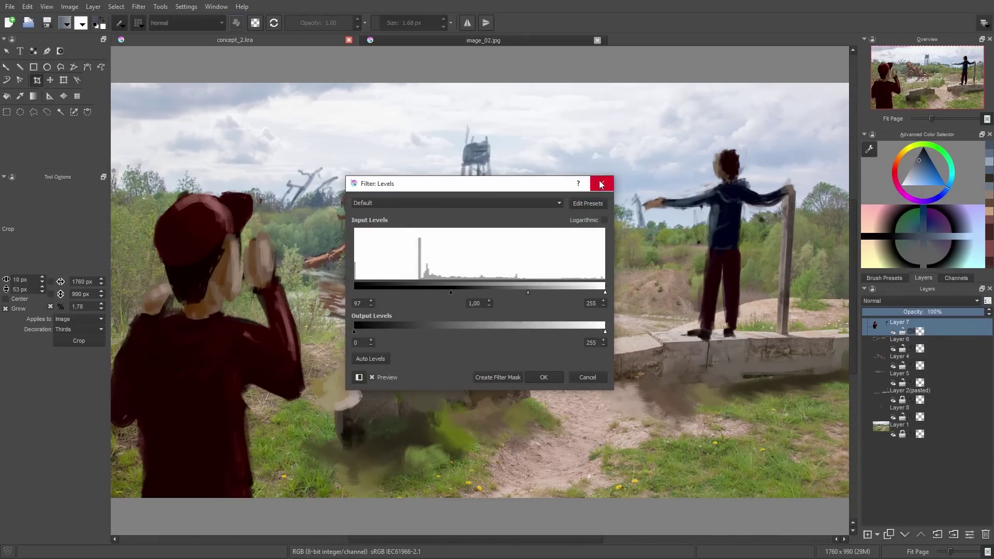
pyautogui.moveTo(533, 185); pyautogui.dragTo(570, 280)
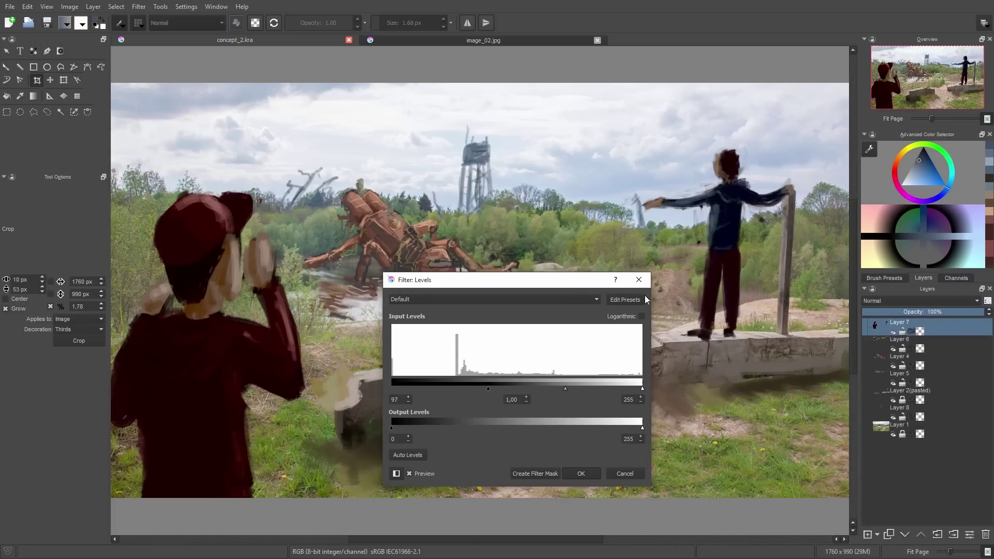
pyautogui.click(624, 474)
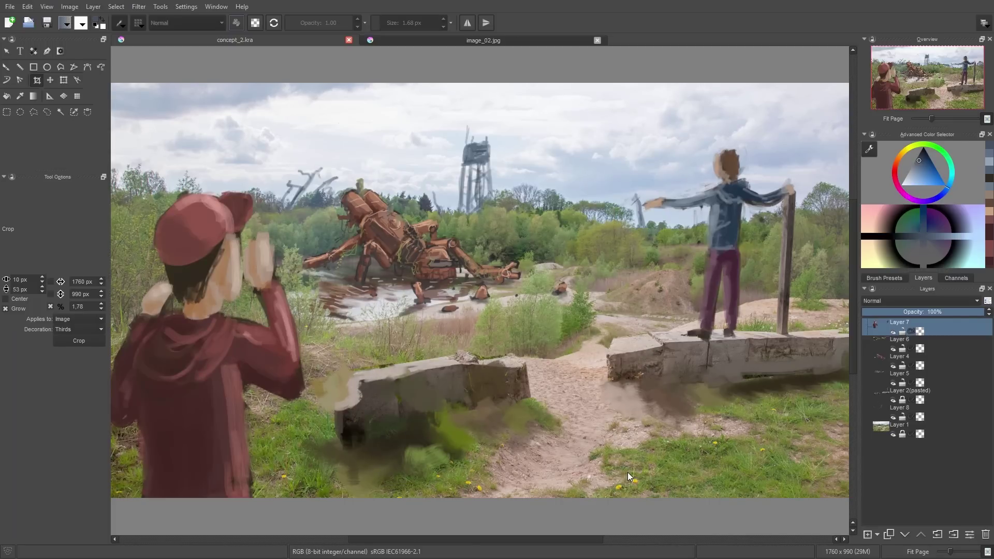
# Step: Add a Color Adjustment filter layer with RGBA curve points at input 72, output 79 and input 164, output 196
pyautogui.click(879, 537)
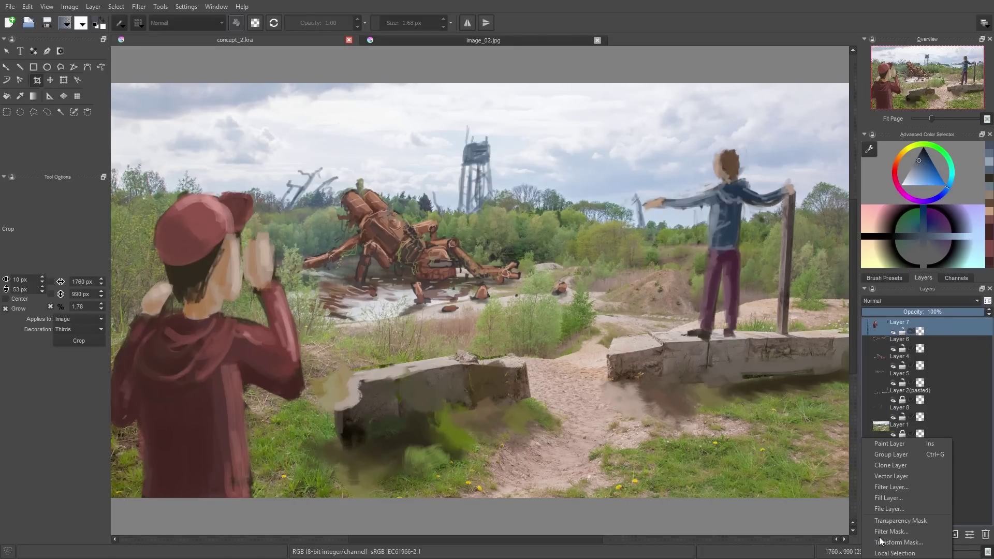
pyautogui.click(890, 487)
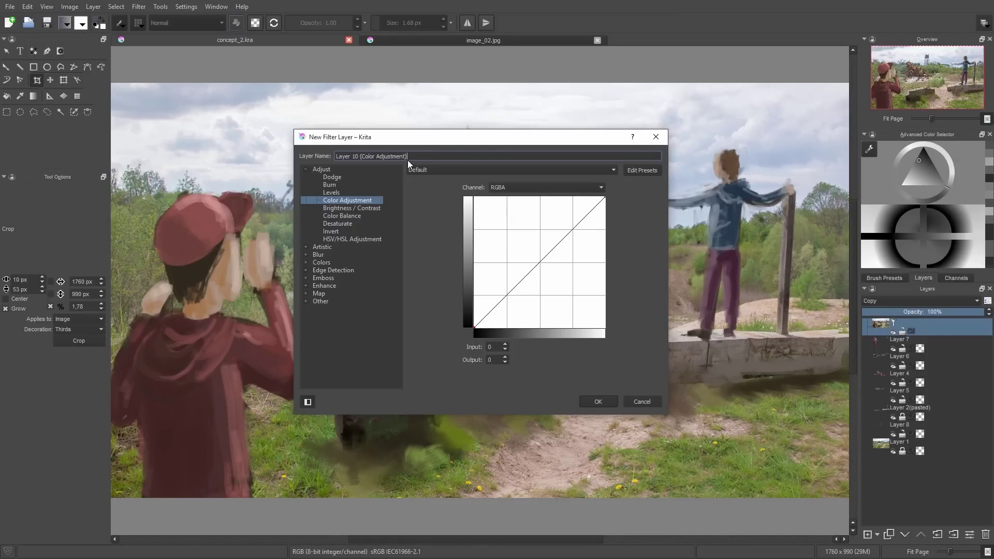
pyautogui.moveTo(418, 140); pyautogui.dragTo(649, 238)
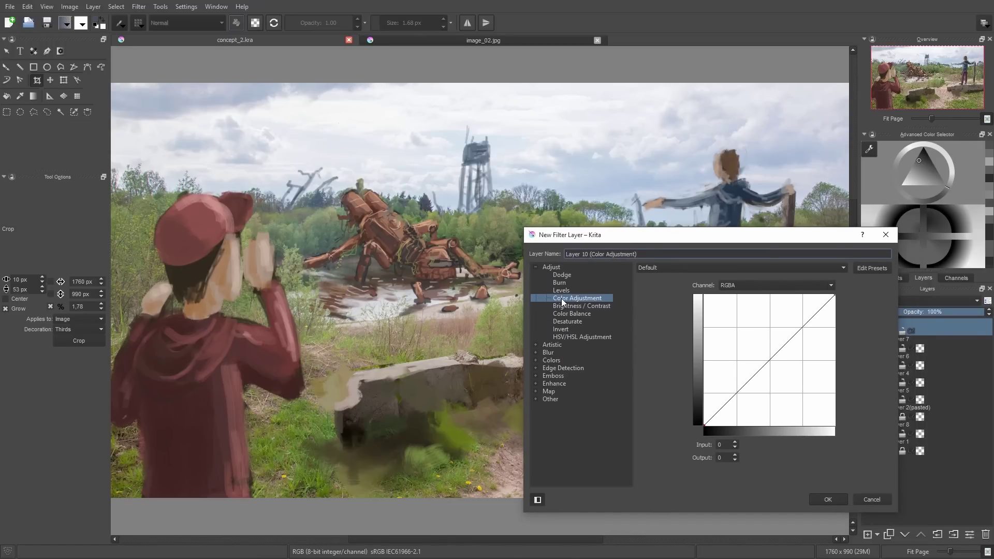
pyautogui.click(746, 286)
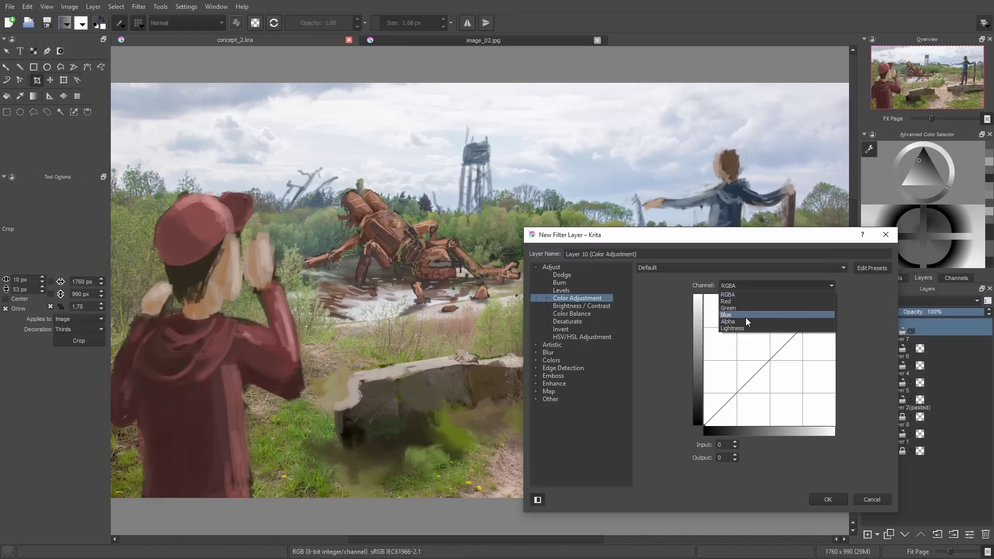
pyautogui.click(753, 358)
pyautogui.moveTo(753, 358); pyautogui.dragTo(790, 326)
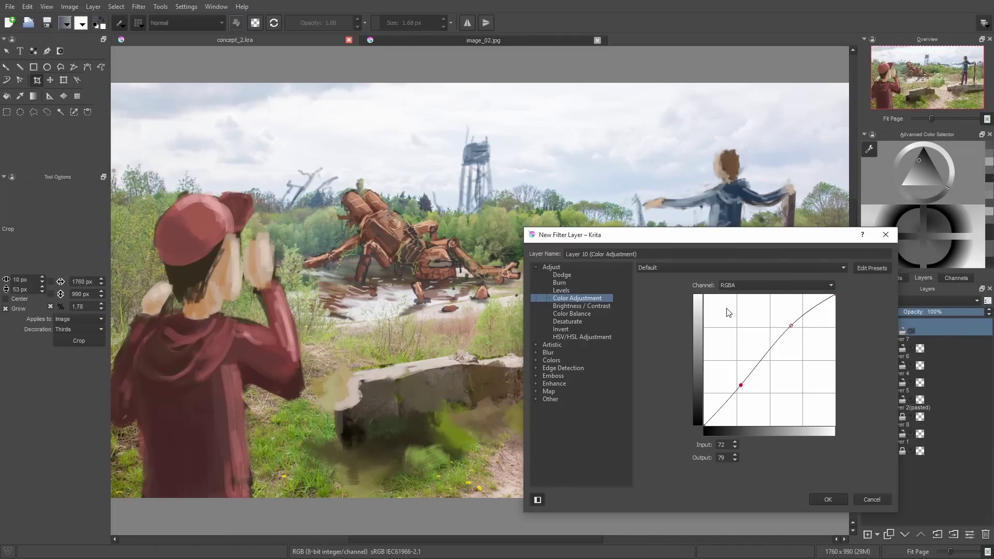
pyautogui.moveTo(706, 236); pyautogui.dragTo(730, 221)
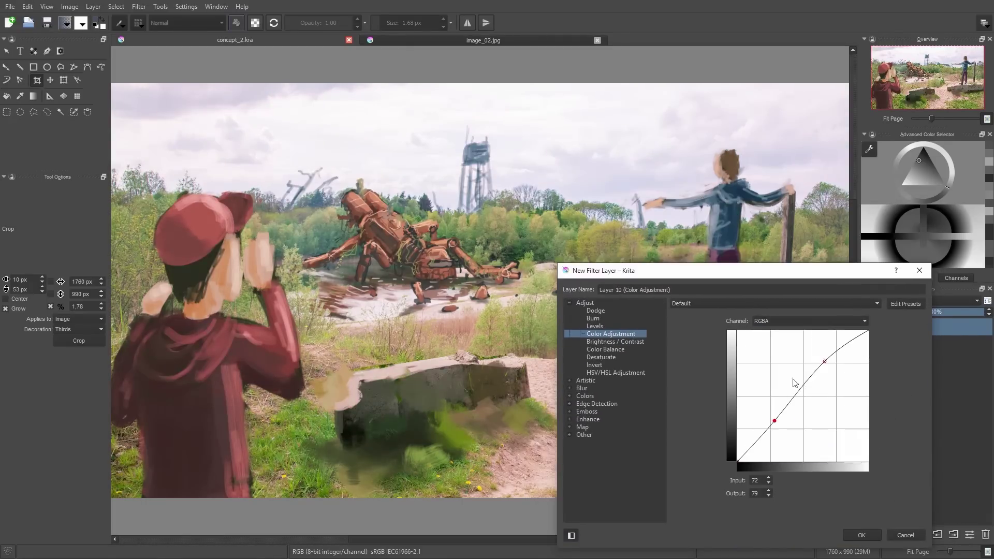
pyautogui.click(821, 358)
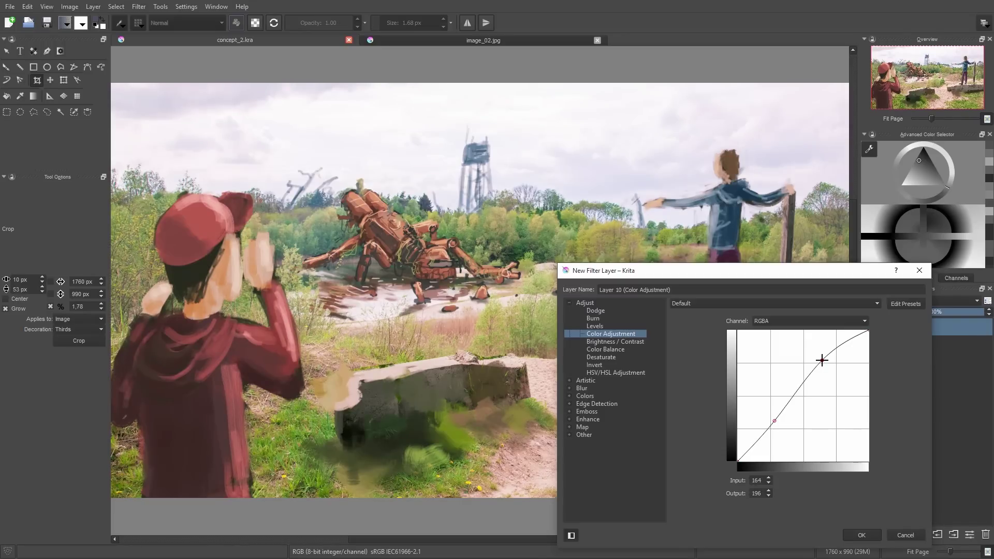
pyautogui.click(861, 535)
# Step: Add an Oilpaint filter layer on top with brush size 1 and smooth 10
pyautogui.click(878, 533)
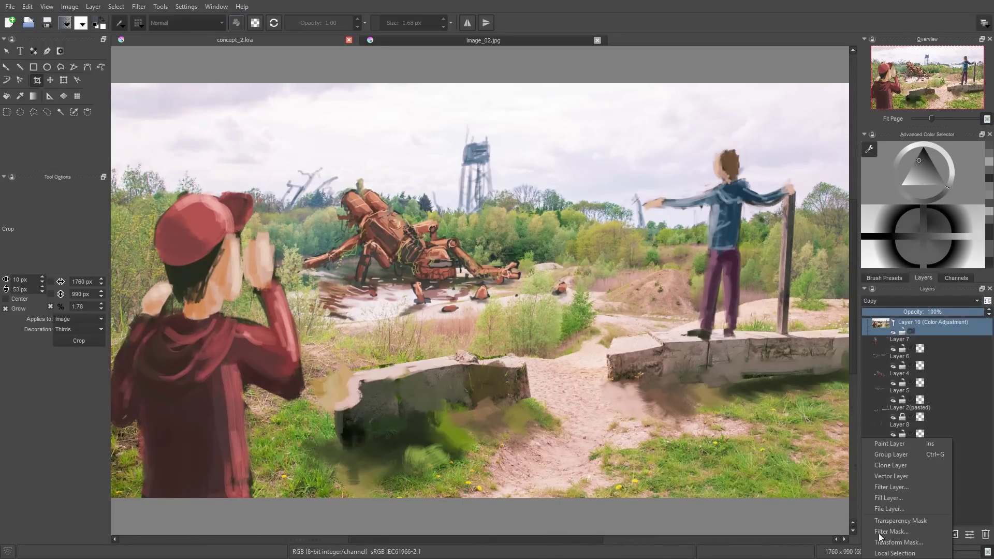
pyautogui.click(892, 483)
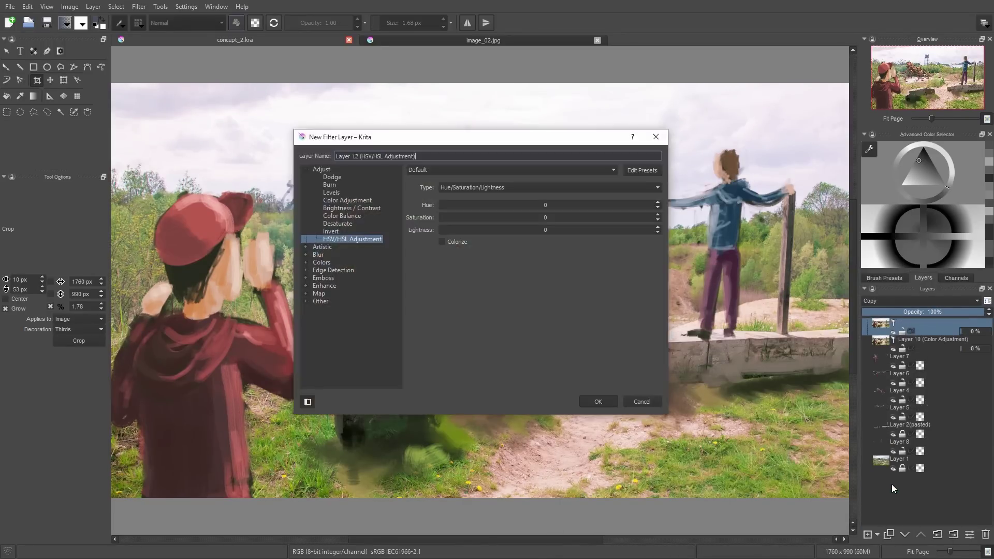
pyautogui.click(305, 247)
pyautogui.click(341, 270)
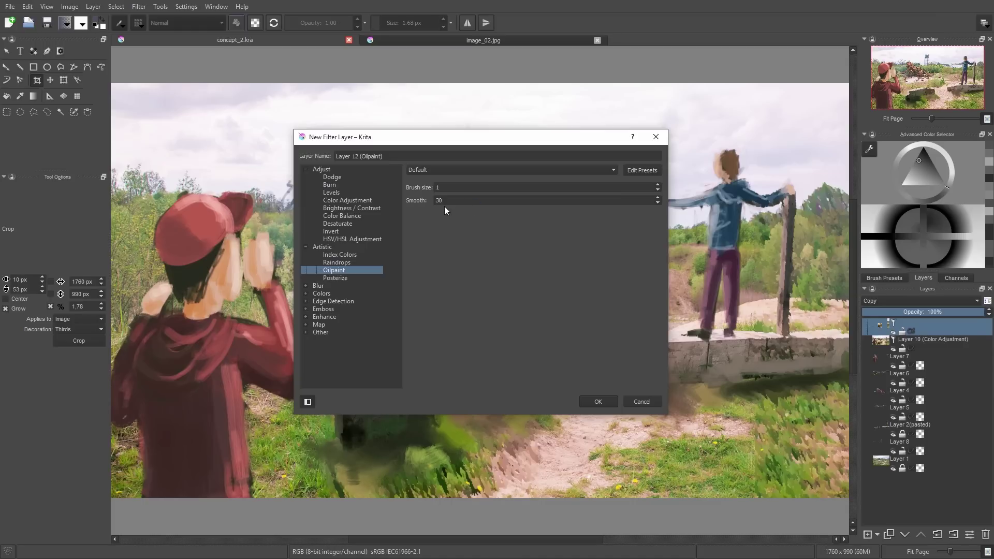
pyautogui.moveTo(445, 140); pyautogui.dragTo(729, 199)
pyautogui.doubleClick(748, 258)
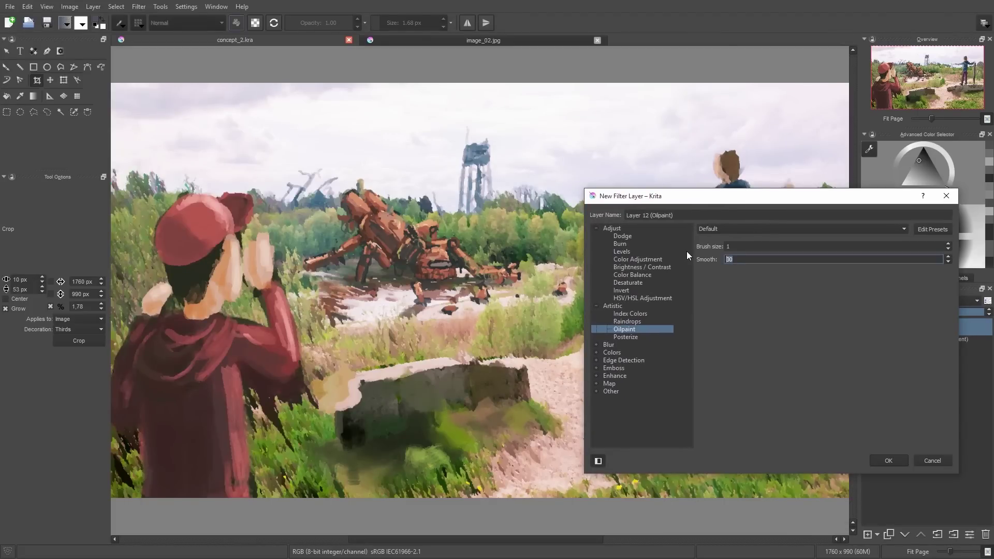
pyautogui.write('20')
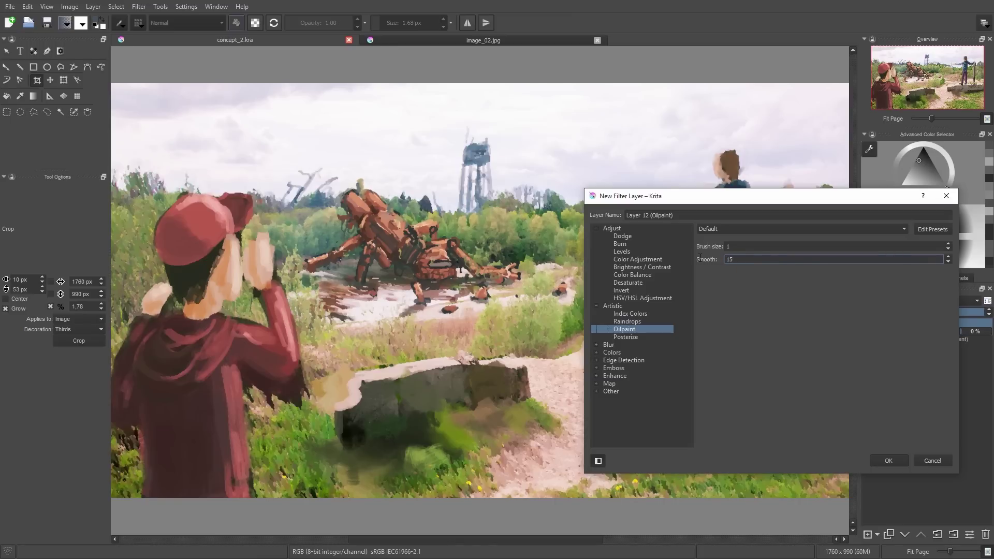
pyautogui.press('BackSpace')
pyautogui.write('0')
pyautogui.click(890, 463)
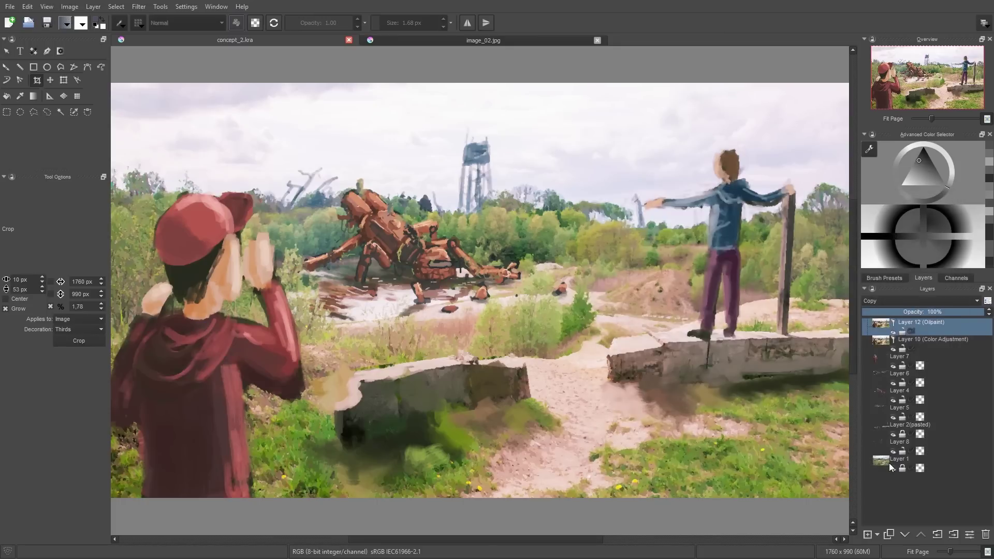